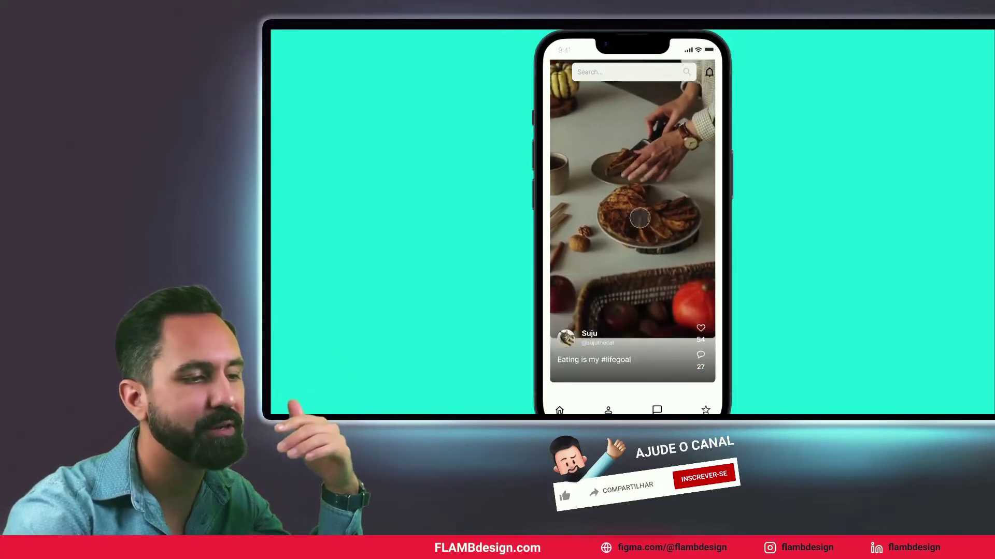
# - Swipe up in the prototype preview from the food clip to the corgi clip
pyautogui.moveTo(632, 139)
pyautogui.mouseDown()
pyautogui.moveTo(658, 286)
pyautogui.moveTo(650, 100)
pyautogui.mouseUp()
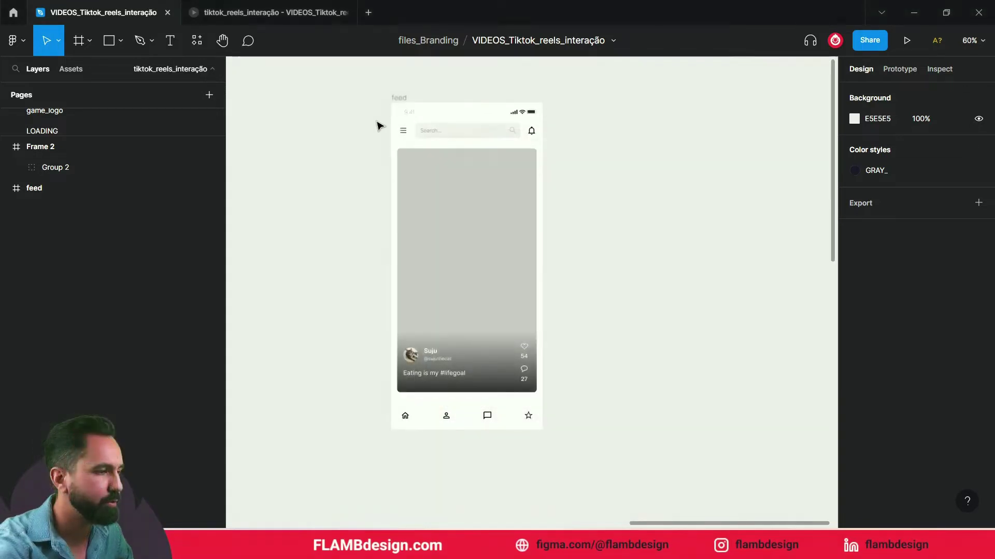
# - Alt-drag a duplicate of the feed frame and position it on the canvas
pyautogui.click(407, 101)
pyautogui.moveTo(406, 104); pyautogui.dragTo(697, 191)
pyautogui.moveTo(643, 159)
pyautogui.mouseDown()
pyautogui.moveTo(485, 97)
pyautogui.moveTo(411, 104)
pyautogui.mouseUp()
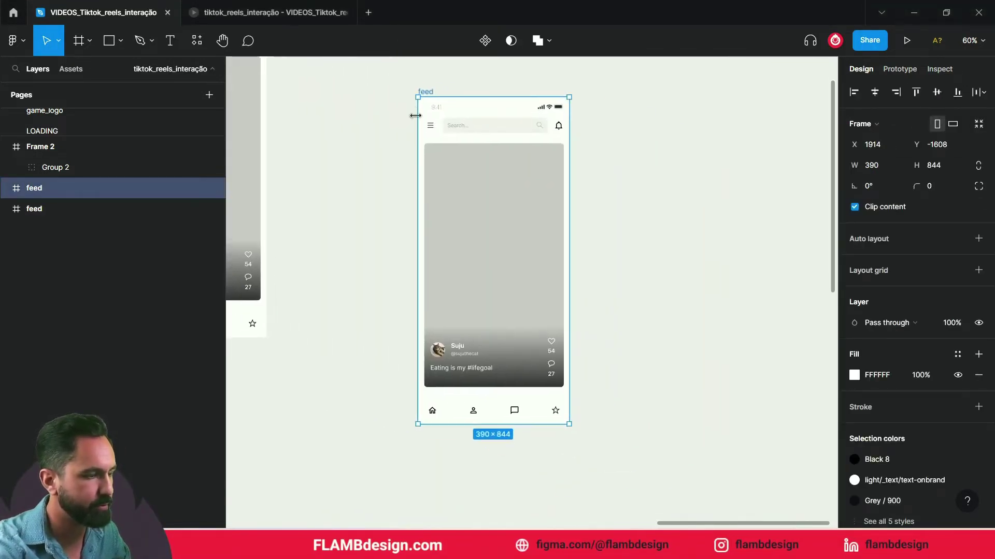
pyautogui.scroll(-5, 428, 140)
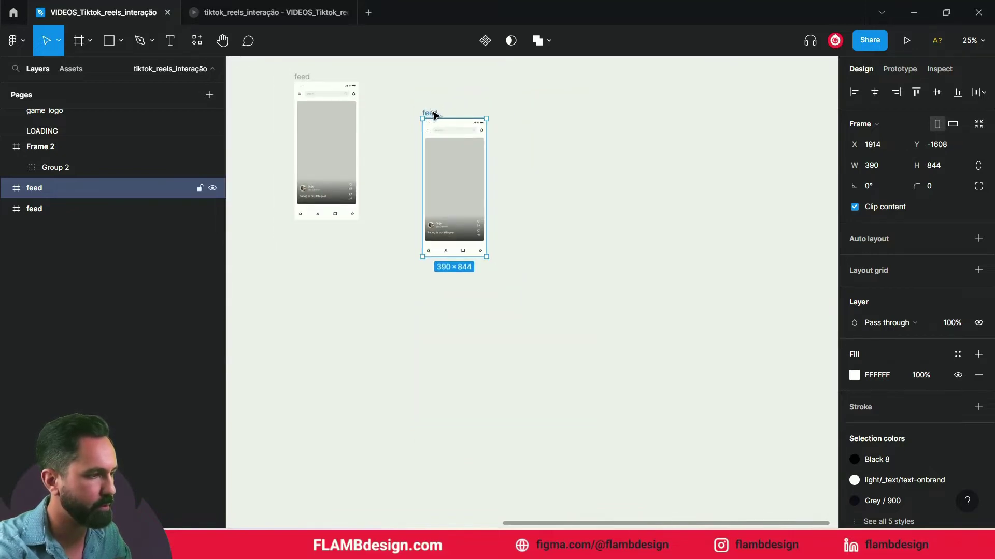
pyautogui.moveTo(434, 115); pyautogui.dragTo(476, 330)
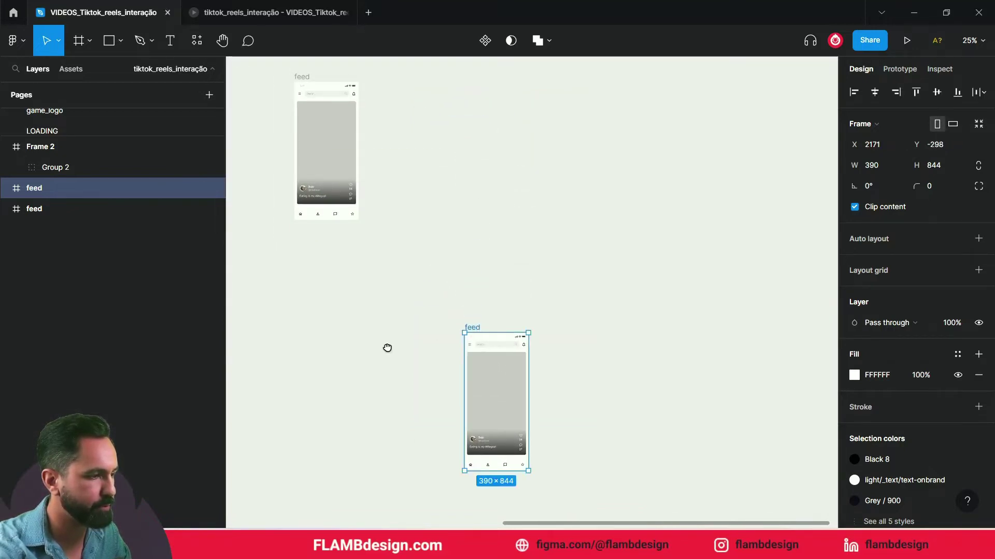
pyautogui.moveTo(388, 350); pyautogui.dragTo(351, 260)
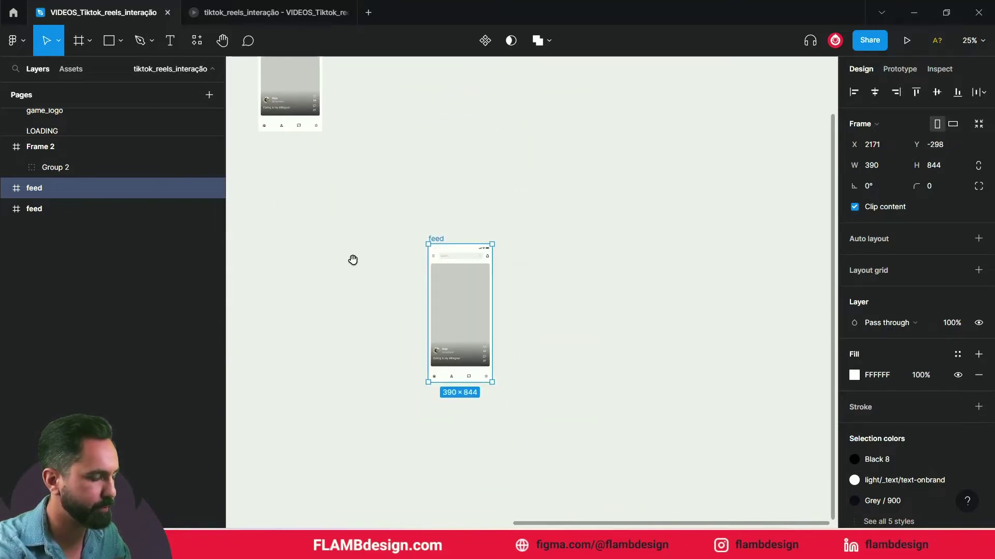
pyautogui.click(475, 288)
pyautogui.scroll(-3, 549, 311)
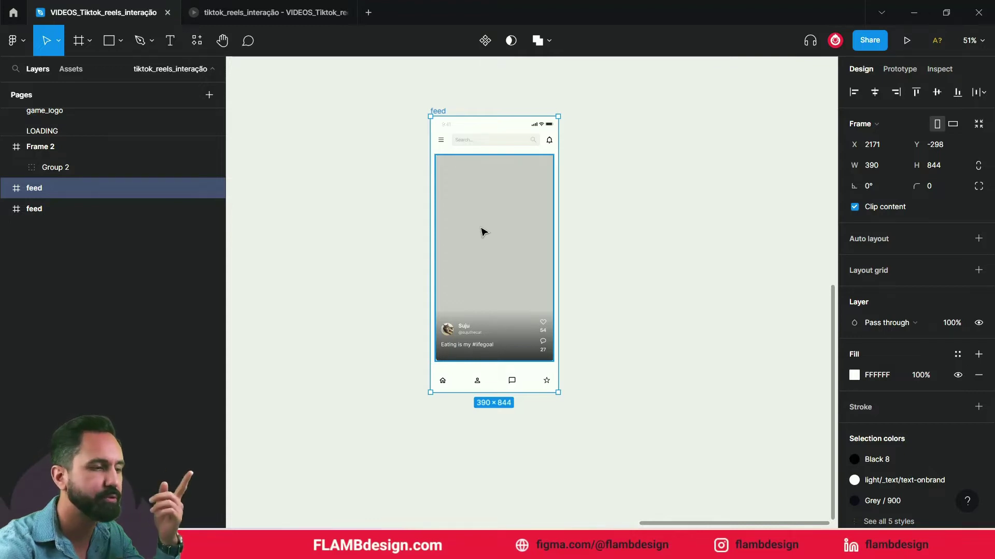
# - Copy the feed frame beside the original, then repeat with Ctrl+D for a third screen
pyautogui.click(426, 111)
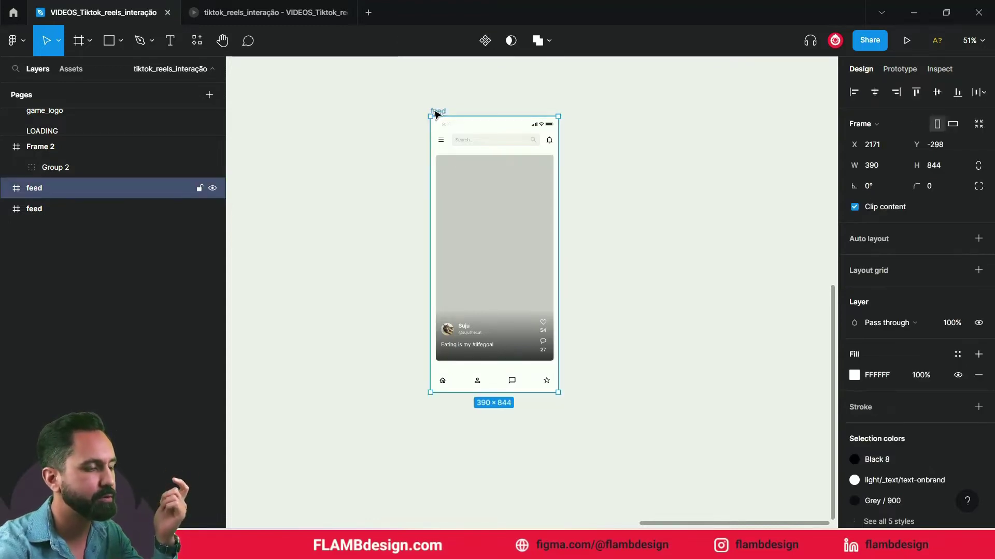
pyautogui.moveTo(437, 114); pyautogui.dragTo(379, 120)
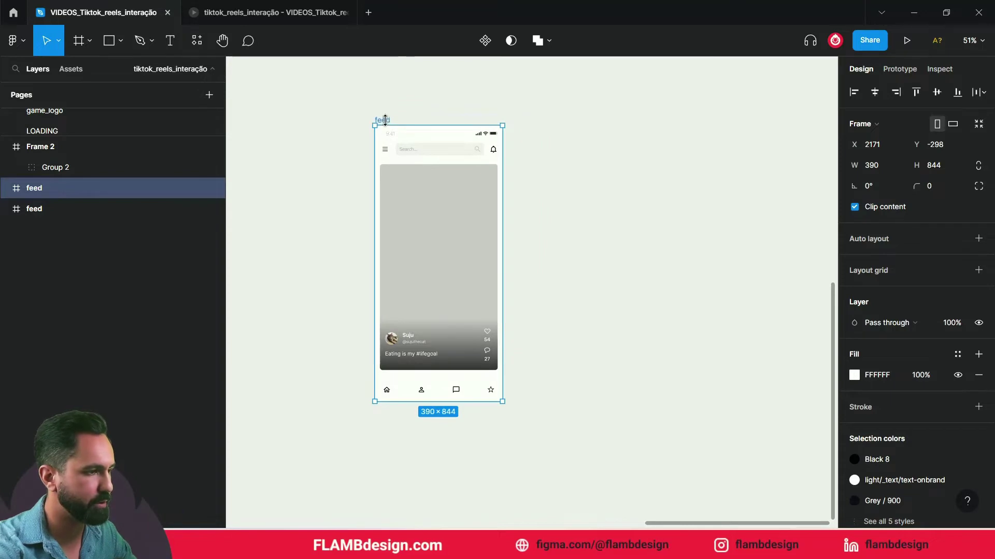
pyautogui.click(382, 121)
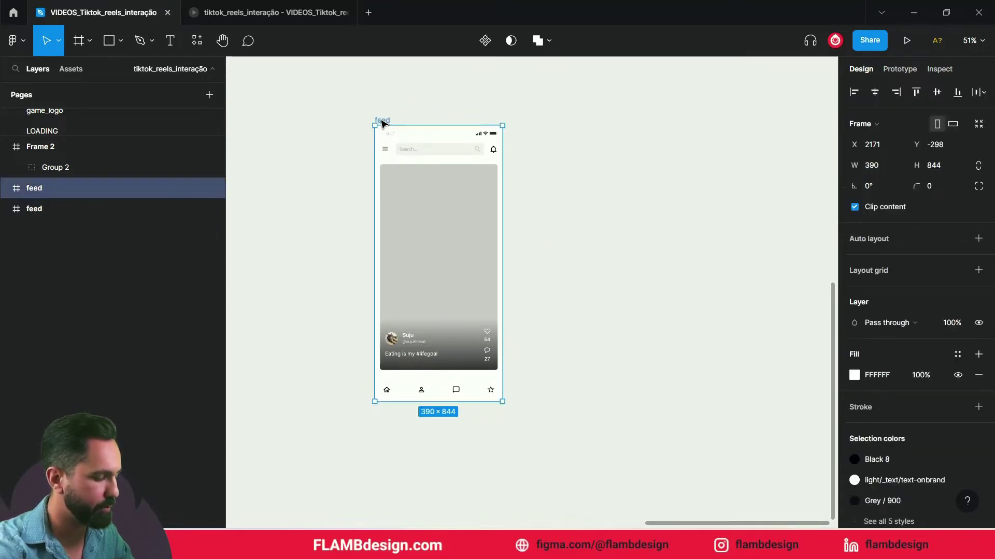
pyautogui.keyDown('alt'); pyautogui.moveTo(382, 122); pyautogui.dragTo(546, 123); pyautogui.keyUp('alt')
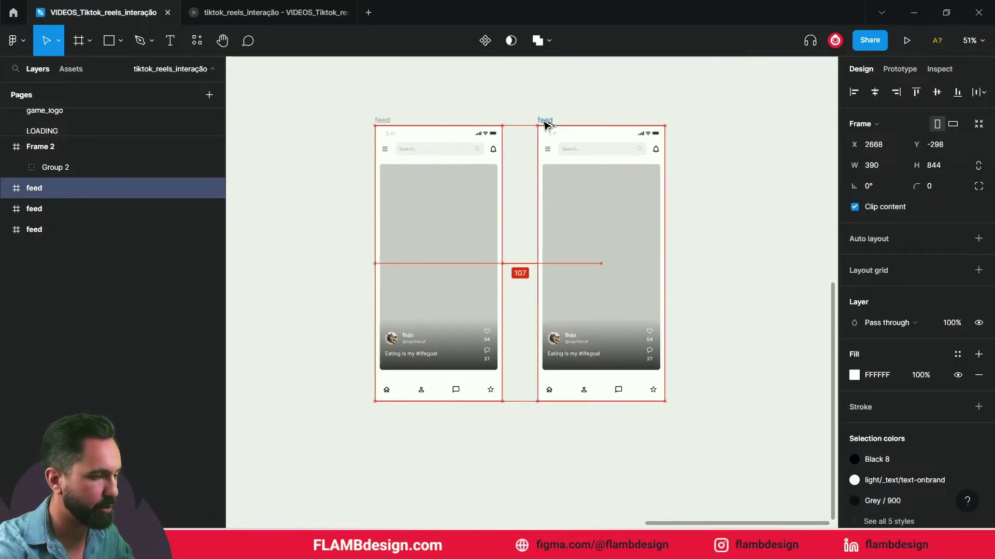
pyautogui.moveTo(545, 123); pyautogui.dragTo(546, 124)
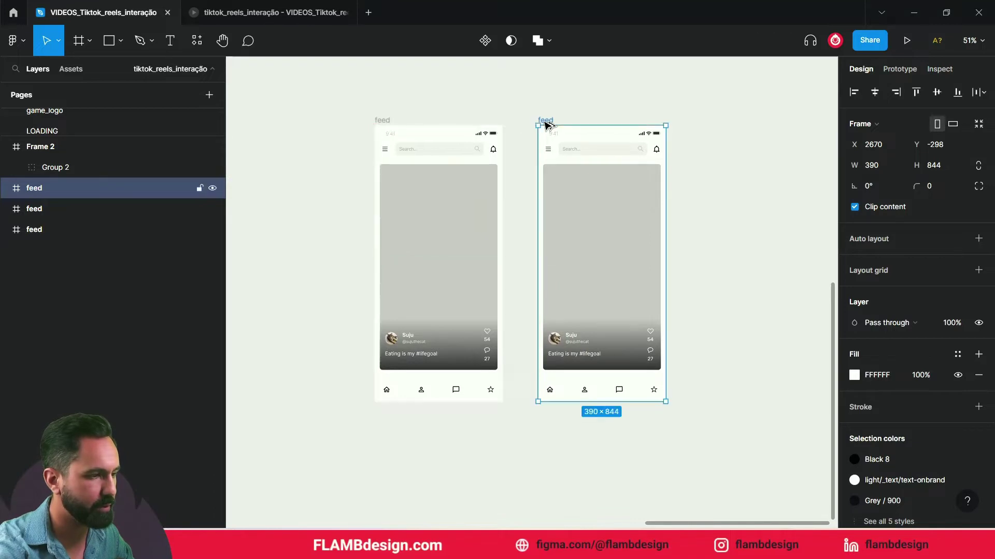
pyautogui.hotkey('ctrl', 'd')
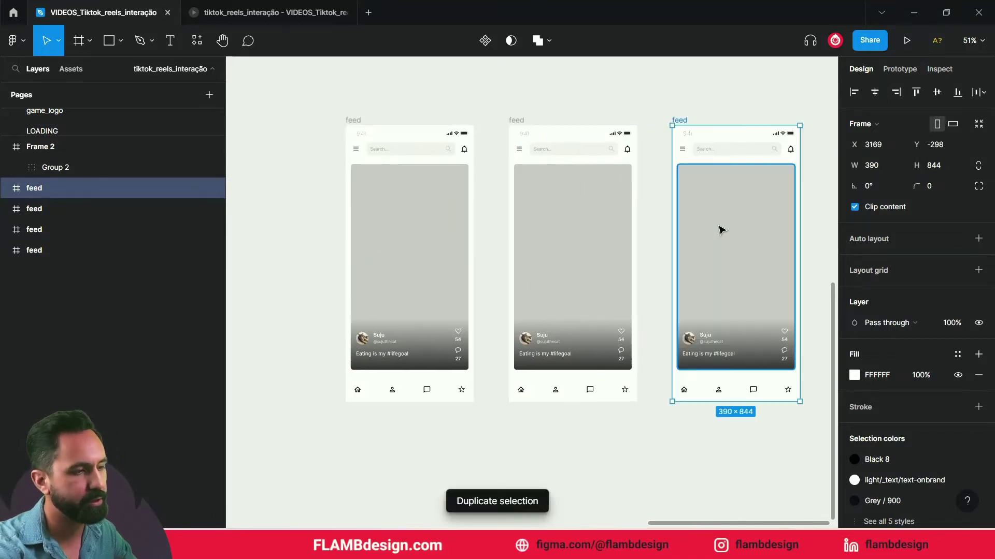
# - Select the first screen's videoPost card and zoom to it
pyautogui.click(600, 475)
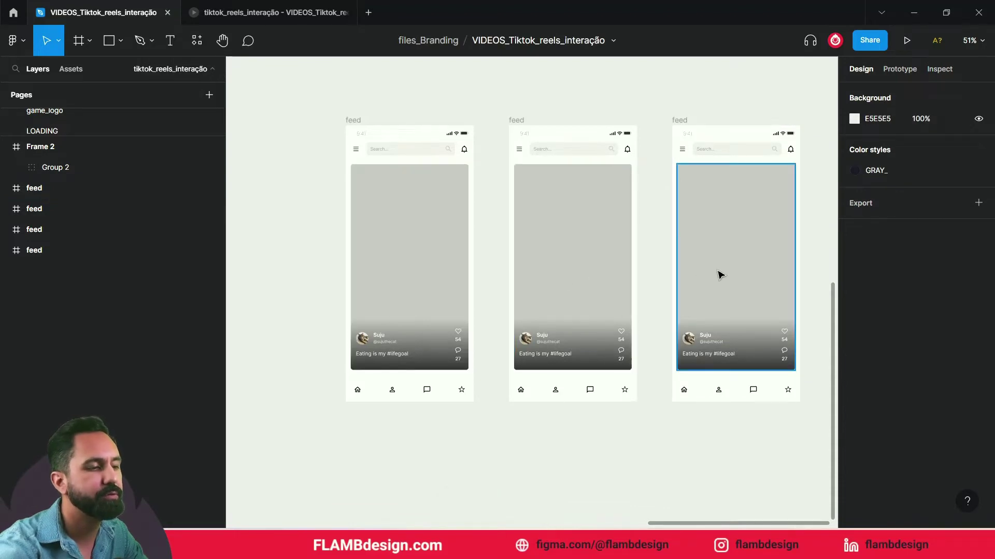
pyautogui.click(571, 239)
pyautogui.hotkey('shift', '2')
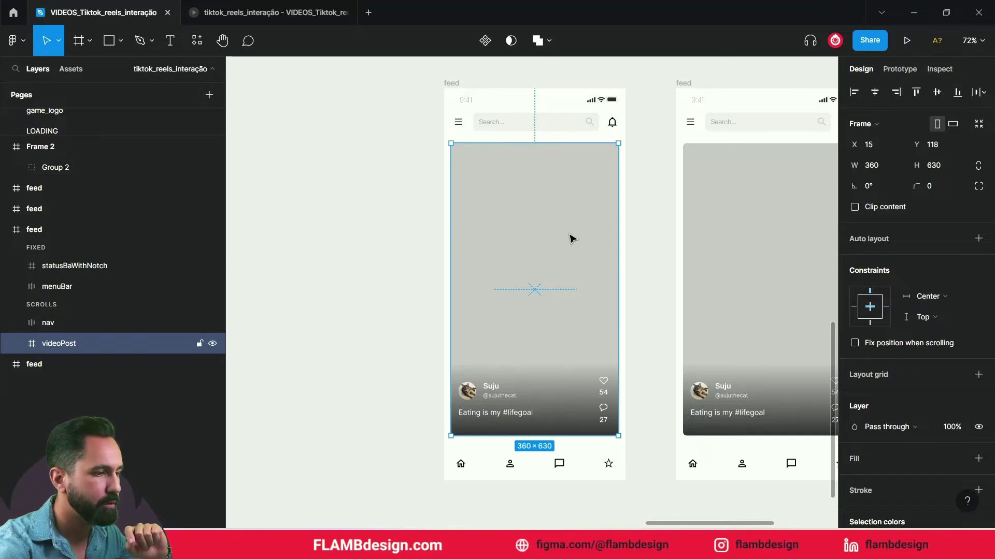
# - Switch the videoPost video rectangle's fill from Solid C4C4C4 to a Video fill
pyautogui.click(15, 343)
pyautogui.click(61, 369)
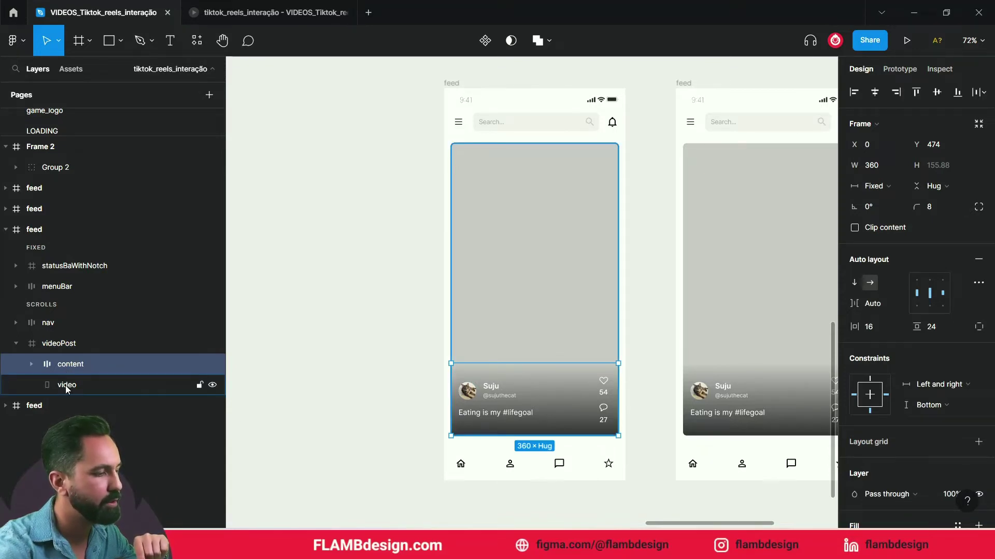
pyautogui.click(65, 385)
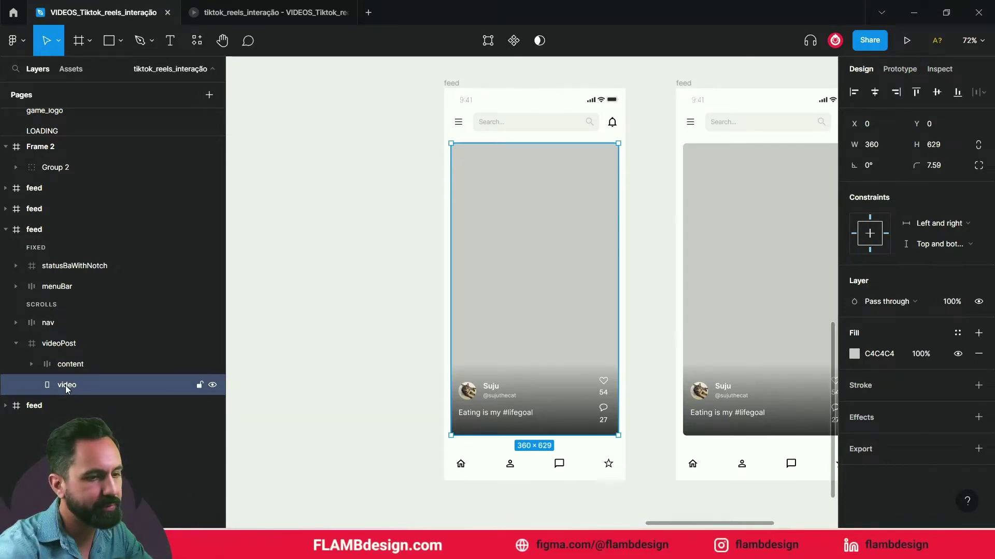
pyautogui.click(855, 355)
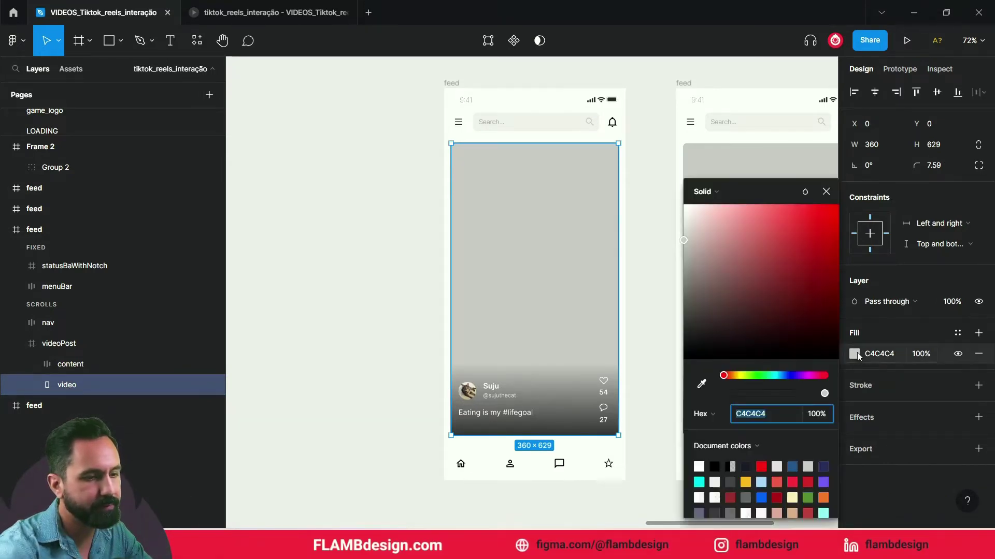
pyautogui.click(721, 193)
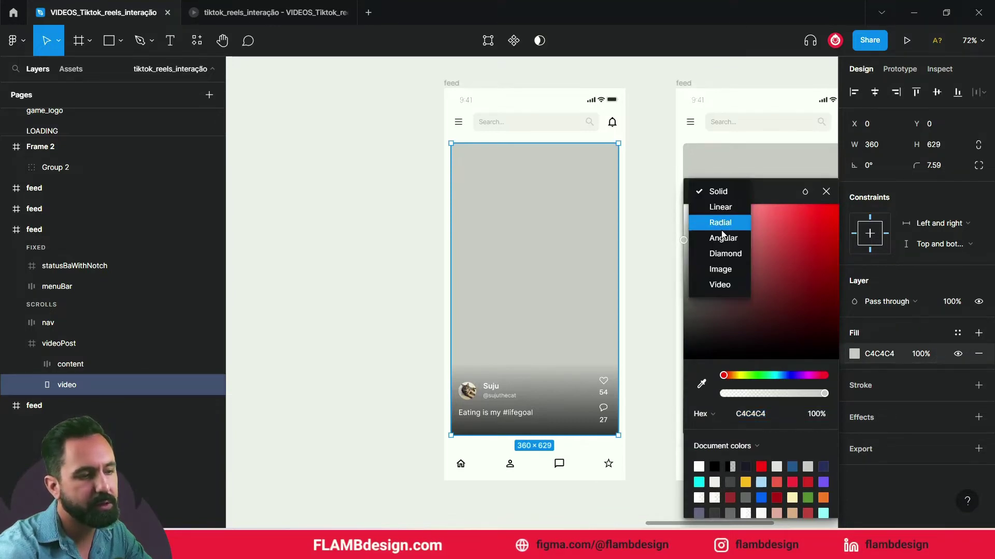
pyautogui.click(726, 286)
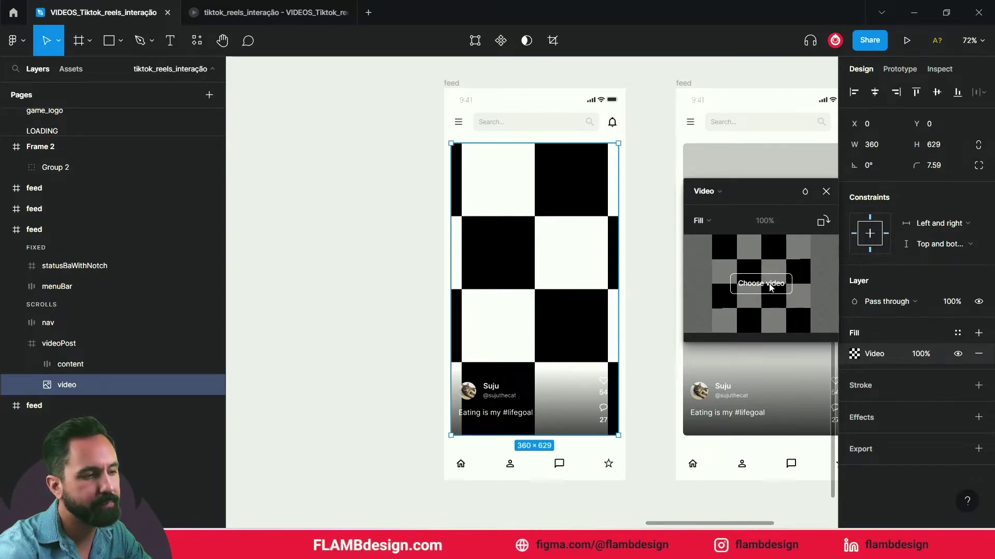
pyautogui.click(390, 219)
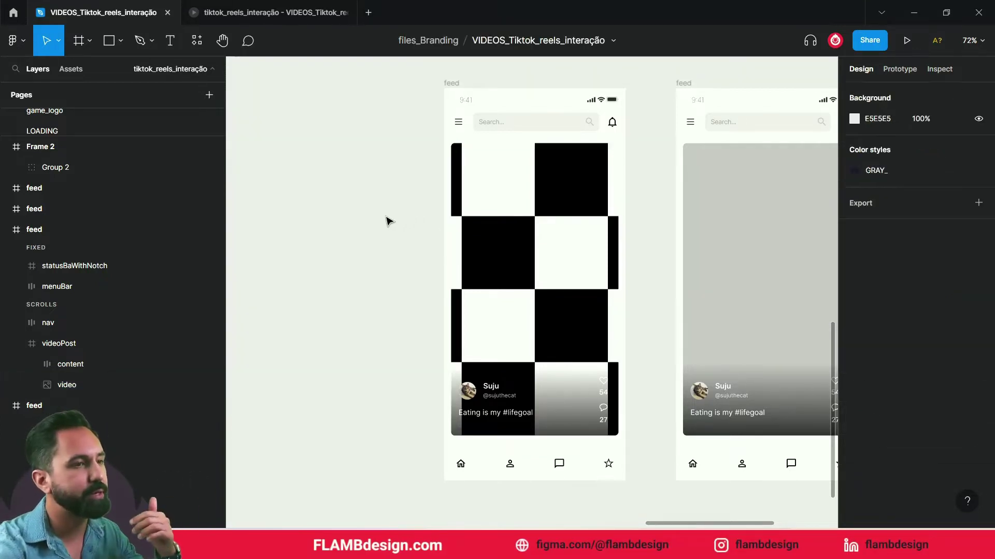
# - Import the food video, paste its fill into the first screen's video layer, and add the corgi clip
pyautogui.moveTo(397, 101); pyautogui.dragTo(305, 288)
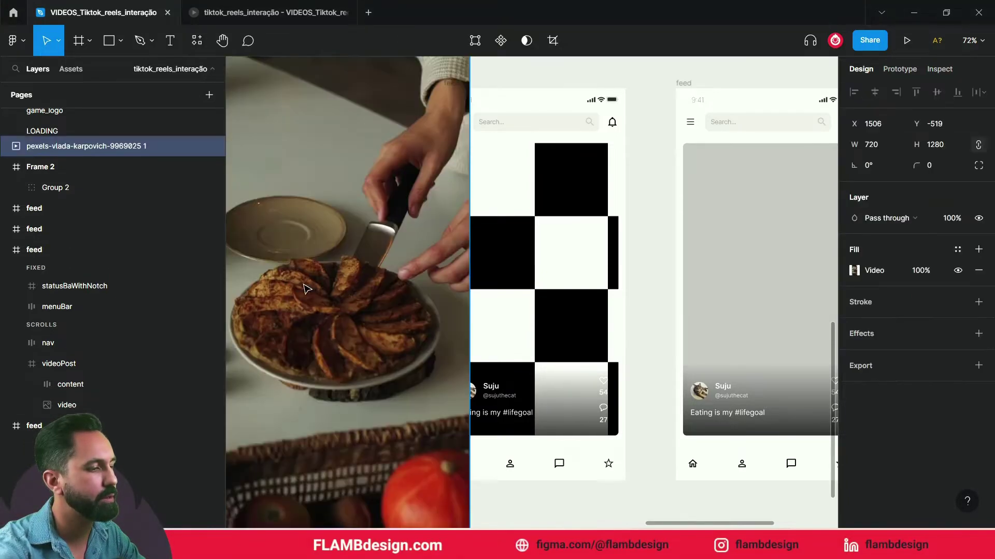
pyautogui.scroll(-5, 497, 241)
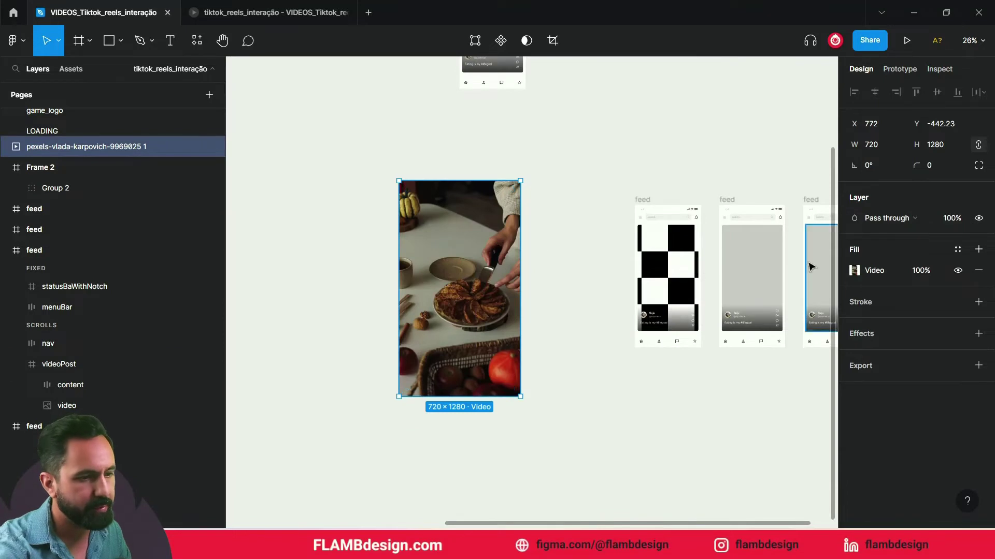
pyautogui.click(846, 275)
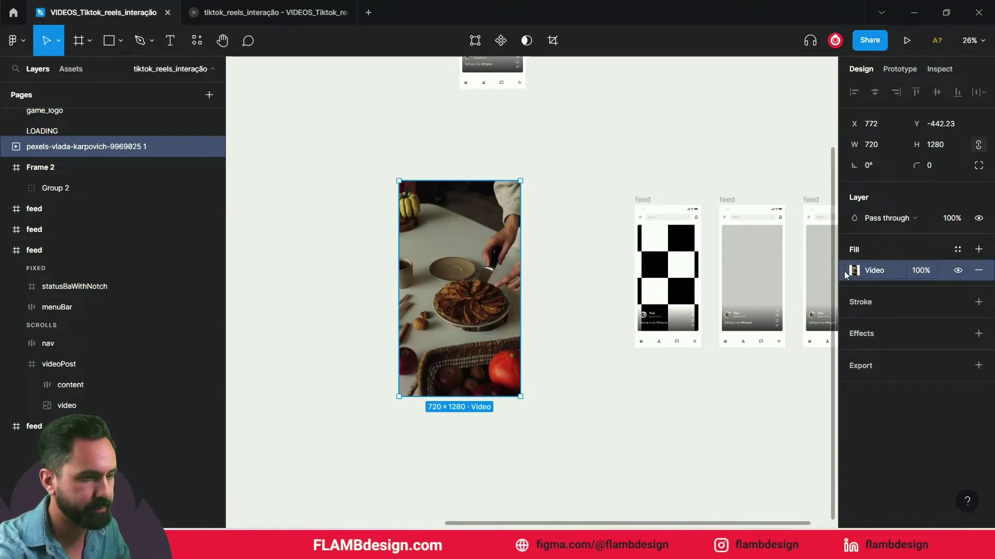
pyautogui.click(661, 266)
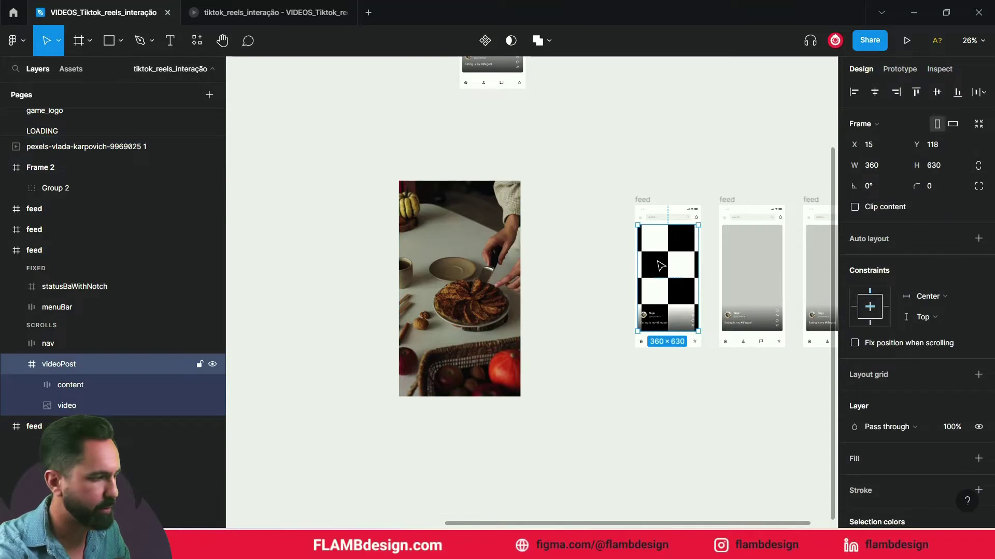
pyautogui.click(103, 406)
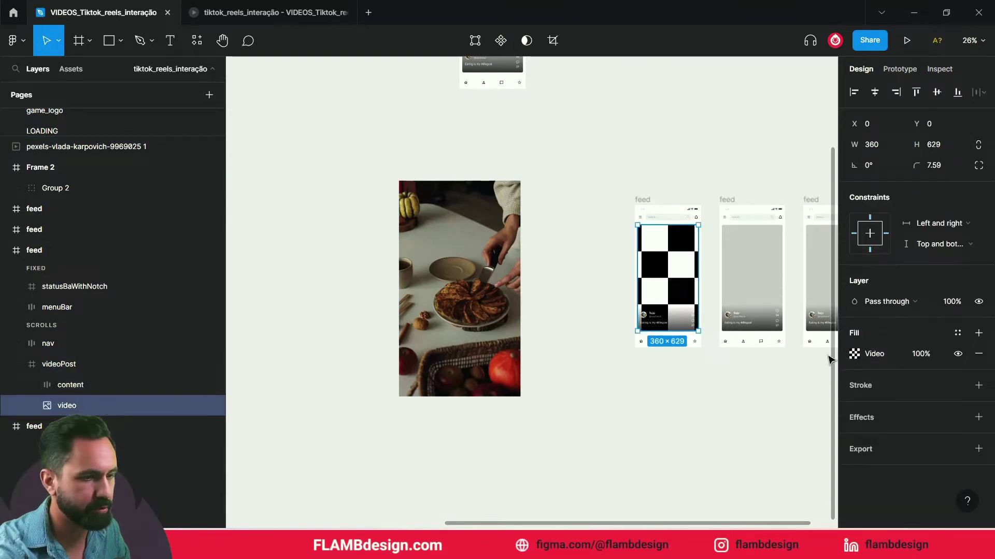
pyautogui.hotkey('ctrl', 'v')
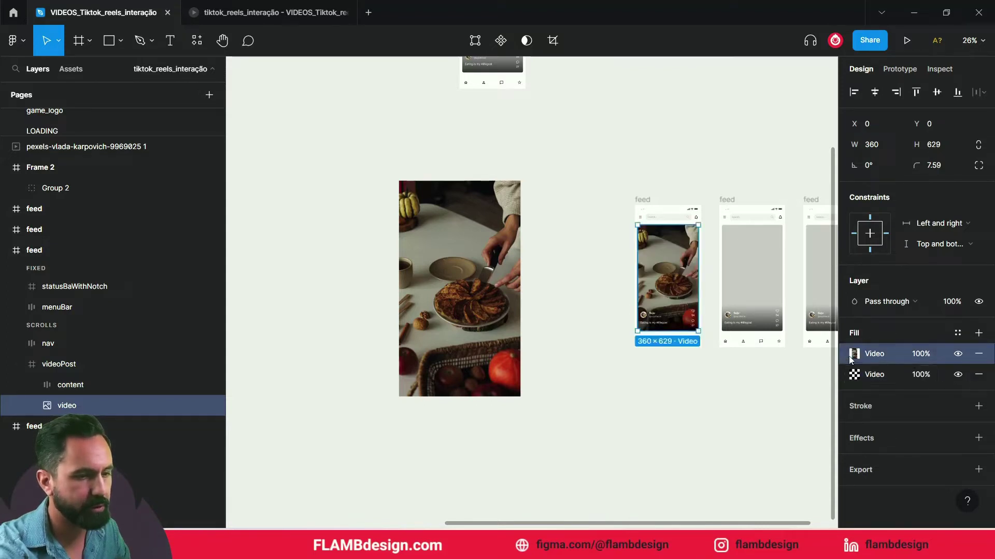
pyautogui.click(979, 375)
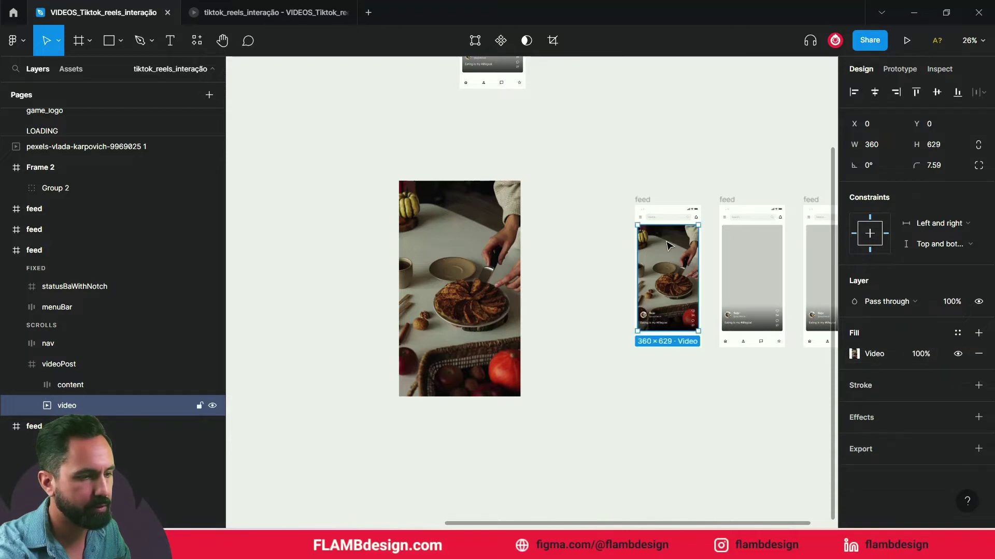
pyautogui.moveTo(671, 234); pyautogui.dragTo(570, 263)
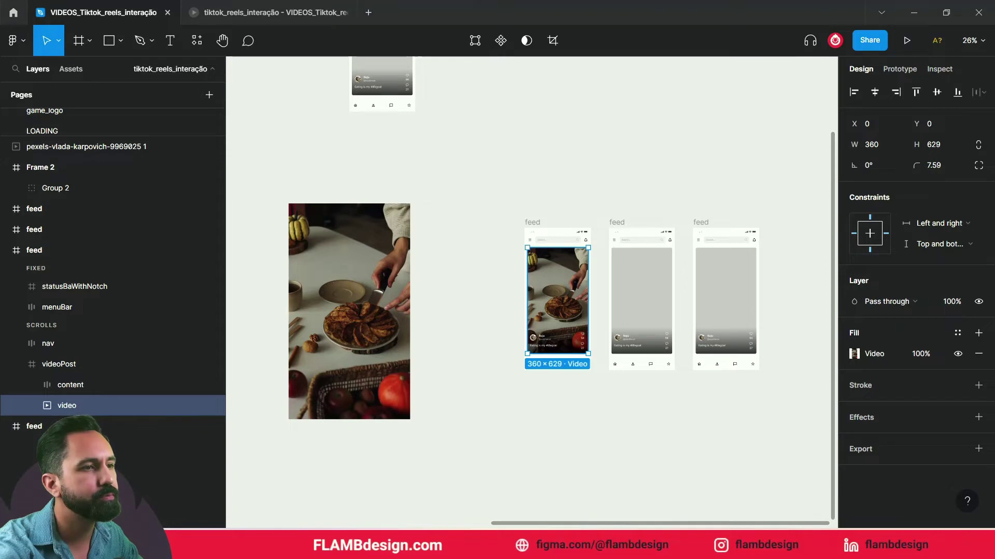
pyautogui.moveTo(513, 154); pyautogui.dragTo(464, 191)
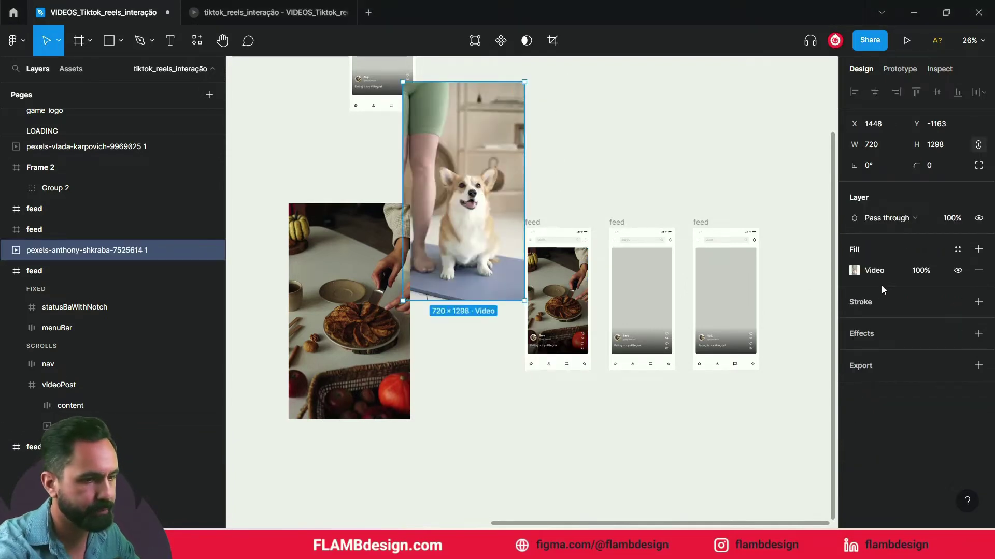
# - Paste the corgi video fill into the second frame's placeholder, replacing the grey C4C4C4 fill
pyautogui.click(841, 275)
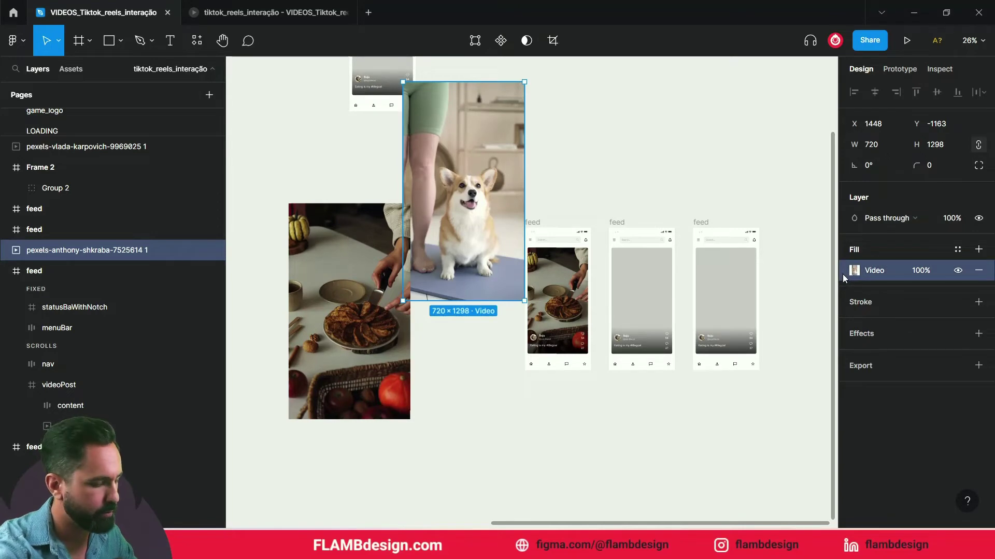
pyautogui.click(650, 311)
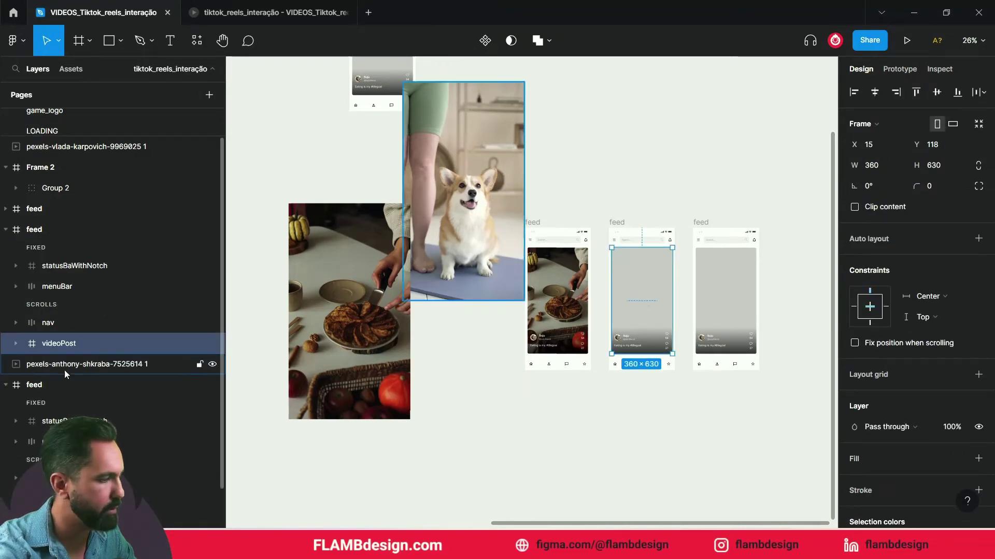
pyautogui.click(14, 348)
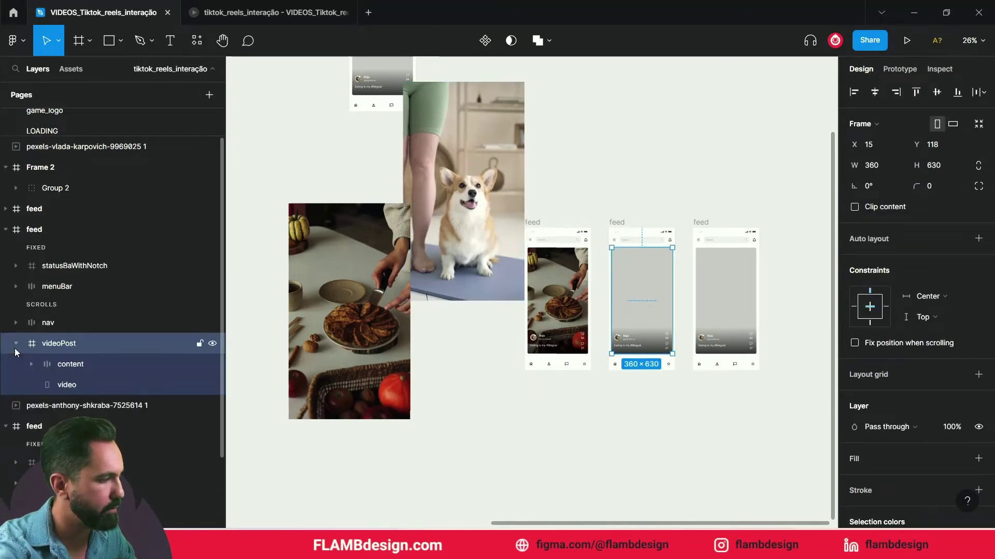
pyautogui.click(55, 385)
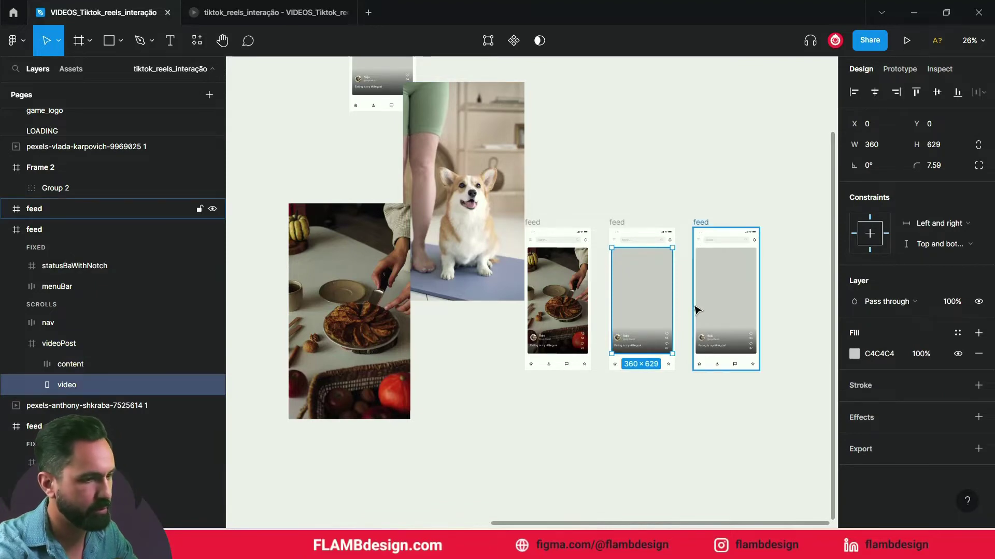
pyautogui.click(843, 358)
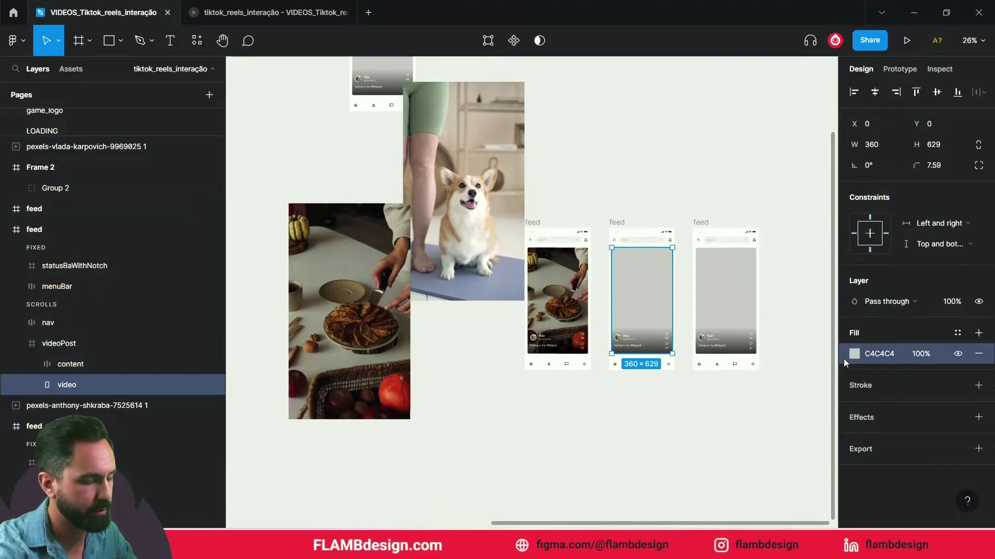
pyautogui.hotkey('ctrl', 'v')
pyautogui.click(978, 374)
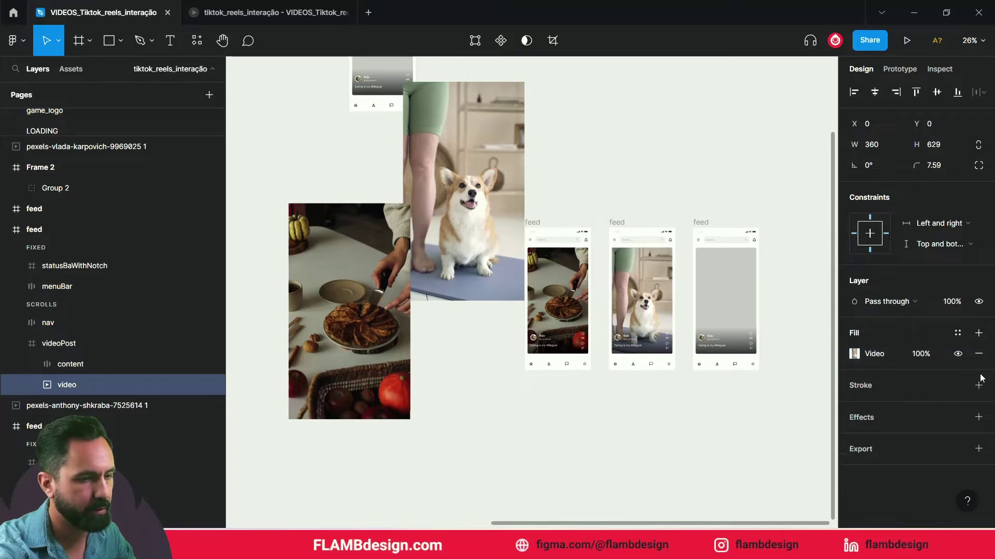
pyautogui.click(703, 411)
# - Delete the loose corgi and pie video layers from the canvas
pyautogui.click(456, 190)
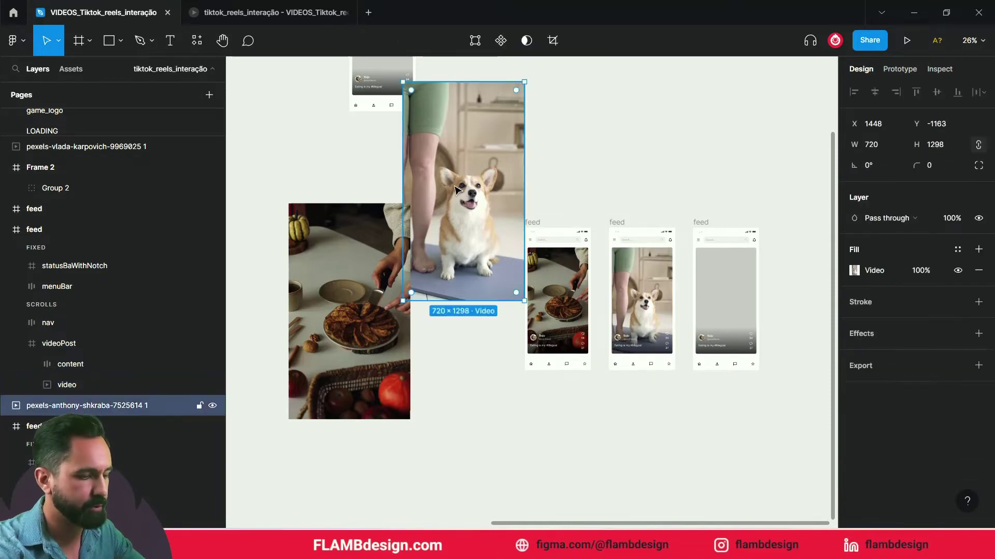
pyautogui.press('Delete')
pyautogui.click(328, 263)
pyautogui.press('Delete')
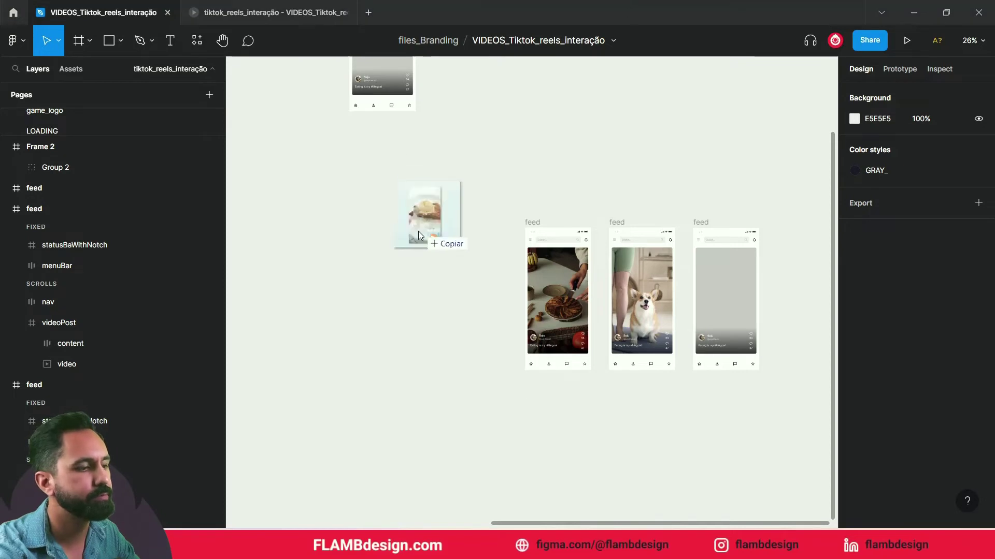
# - Import the dessert video as the third frame's video fill and delete its loose layer
pyautogui.moveTo(423, 219); pyautogui.dragTo(395, 271)
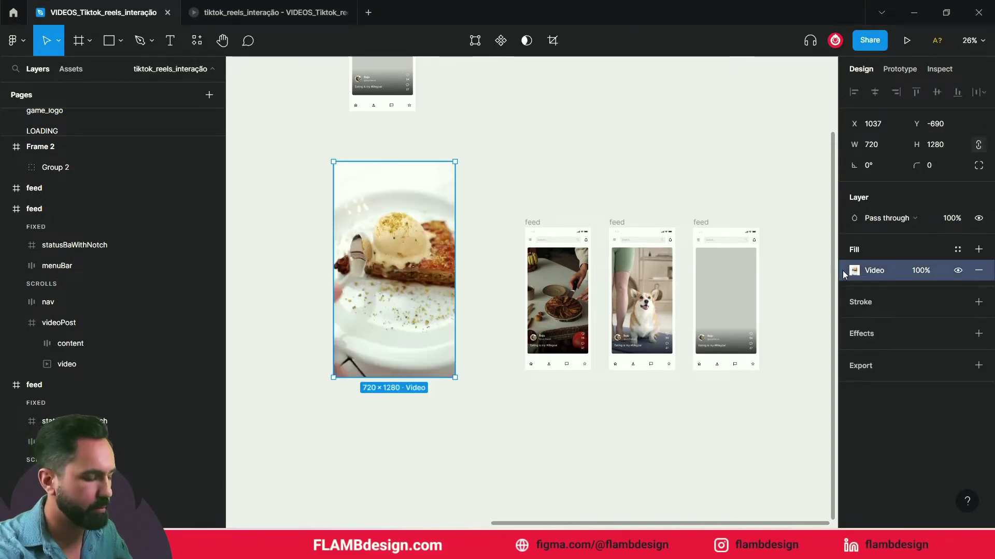
pyautogui.click(725, 301)
pyautogui.click(66, 344)
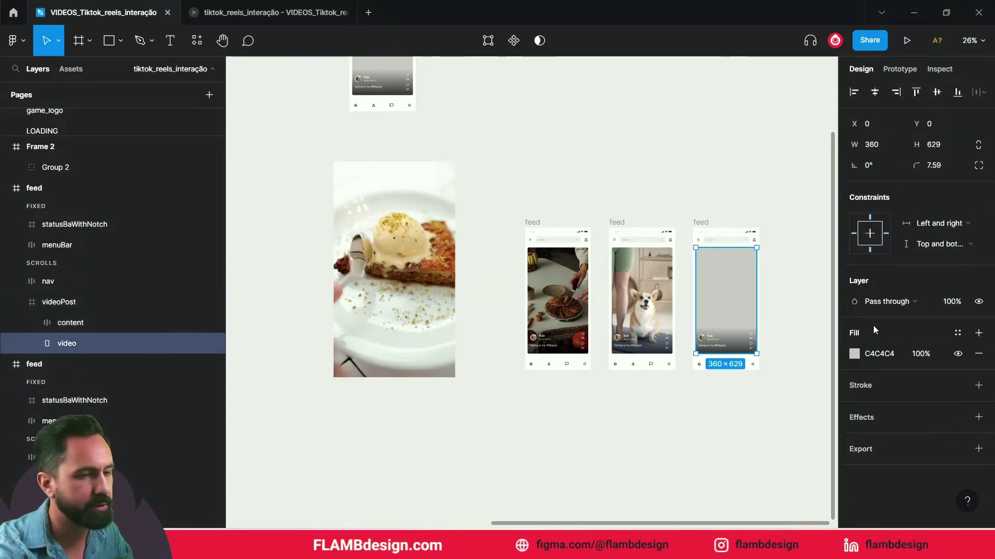
pyautogui.click(854, 354)
pyautogui.press('Escape')
pyautogui.hotkey('ctrl', 'v')
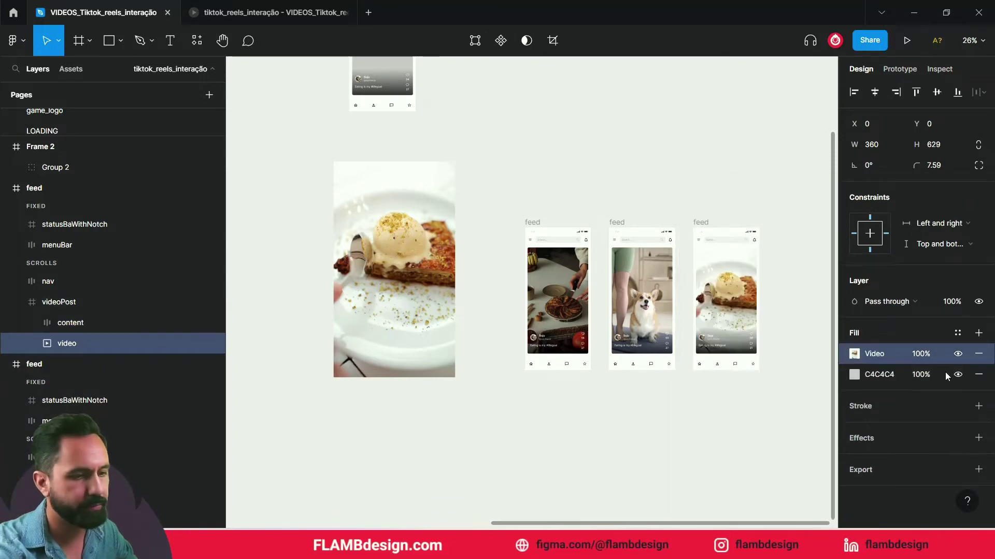
pyautogui.click(394, 269)
pyautogui.press('Delete')
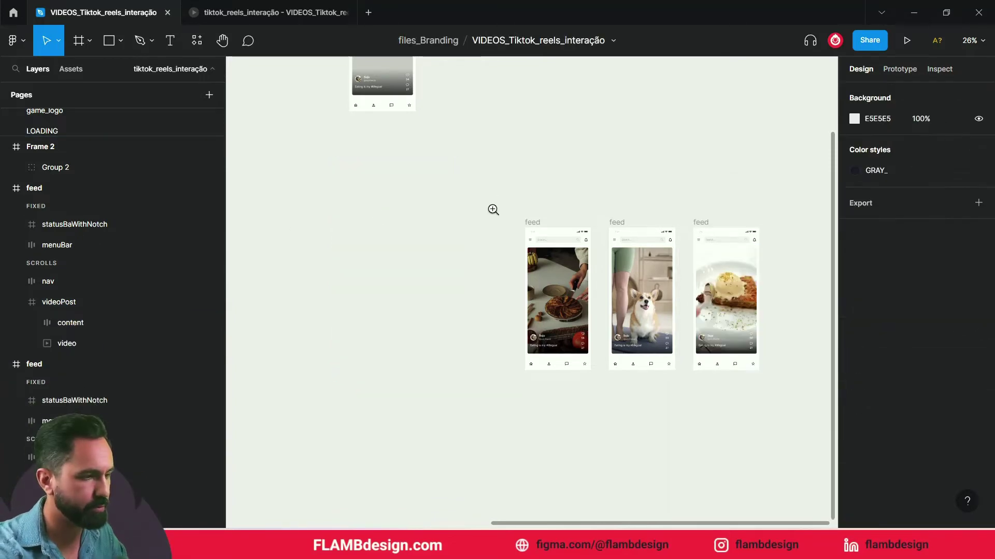
pyautogui.moveTo(492, 210); pyautogui.dragTo(784, 400)
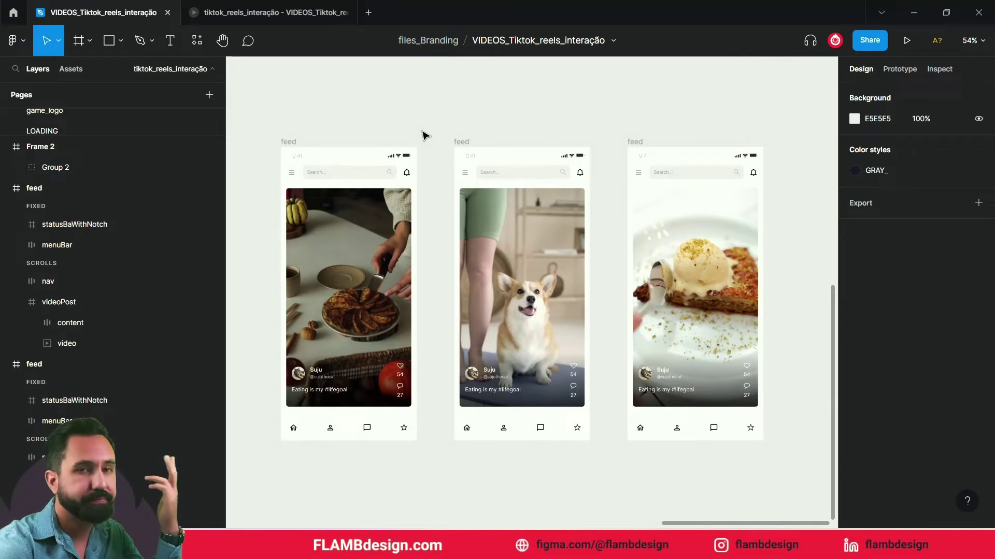
# - Link the first feed frame to the second with an On drag, upward Push transition
pyautogui.click(895, 73)
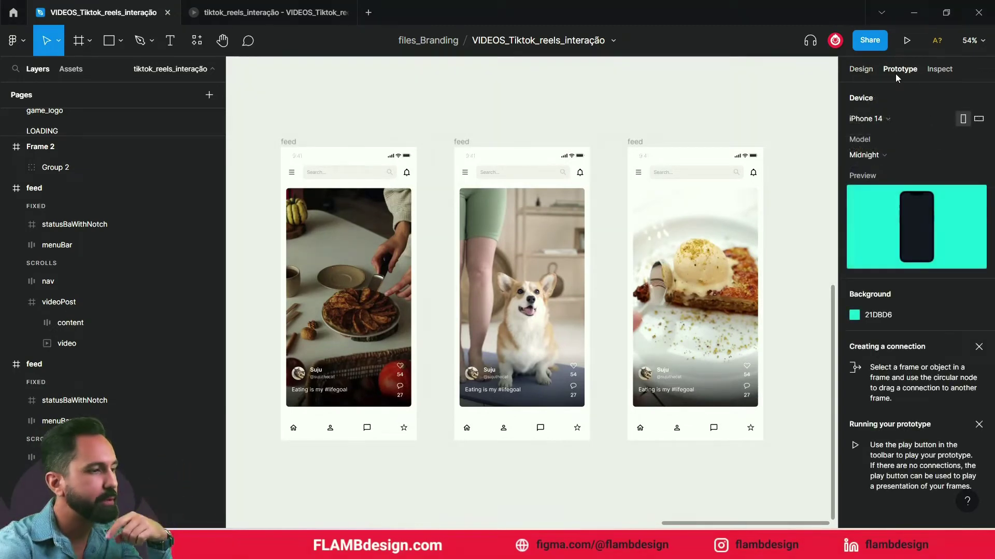
pyautogui.click(286, 142)
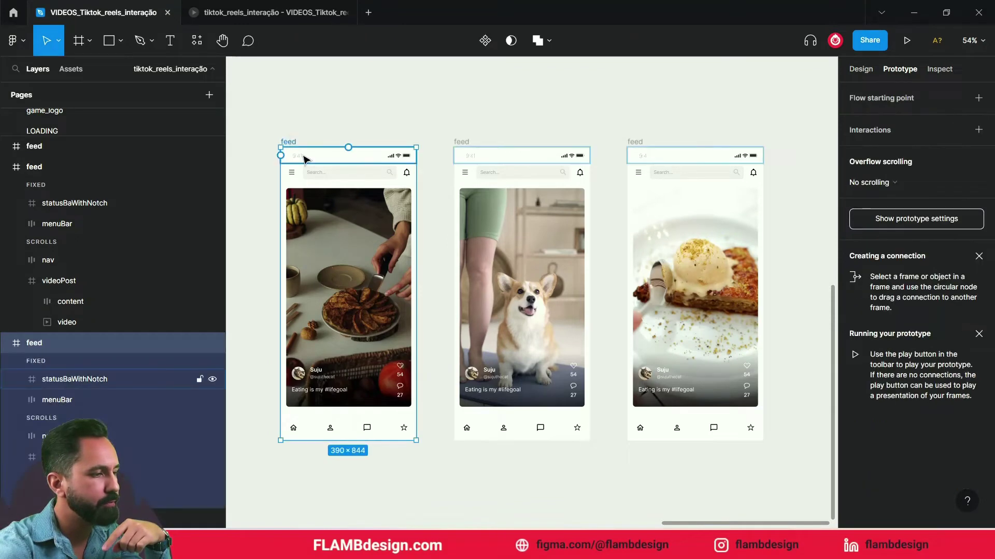
pyautogui.moveTo(415, 295)
pyautogui.moveTo(416, 294); pyautogui.dragTo(468, 305)
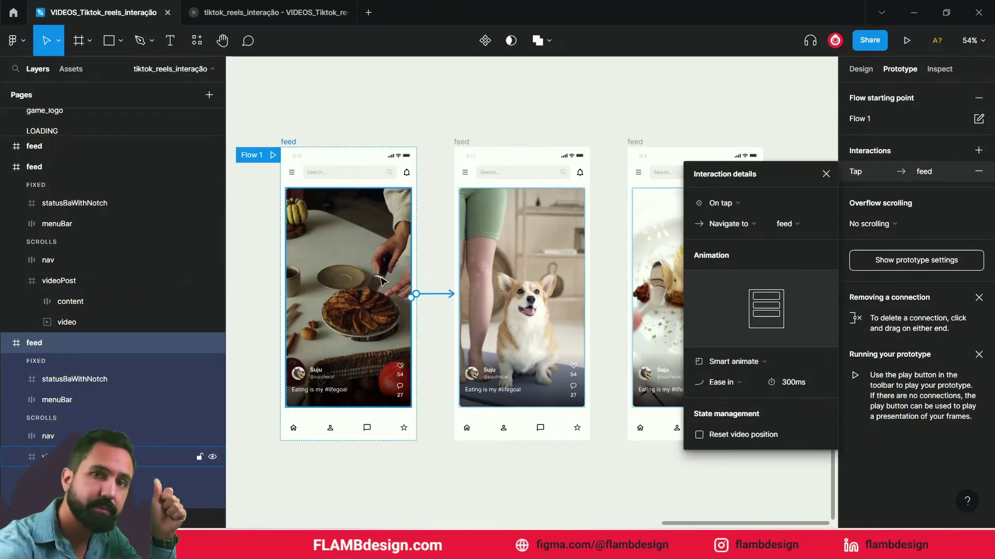
pyautogui.click(712, 204)
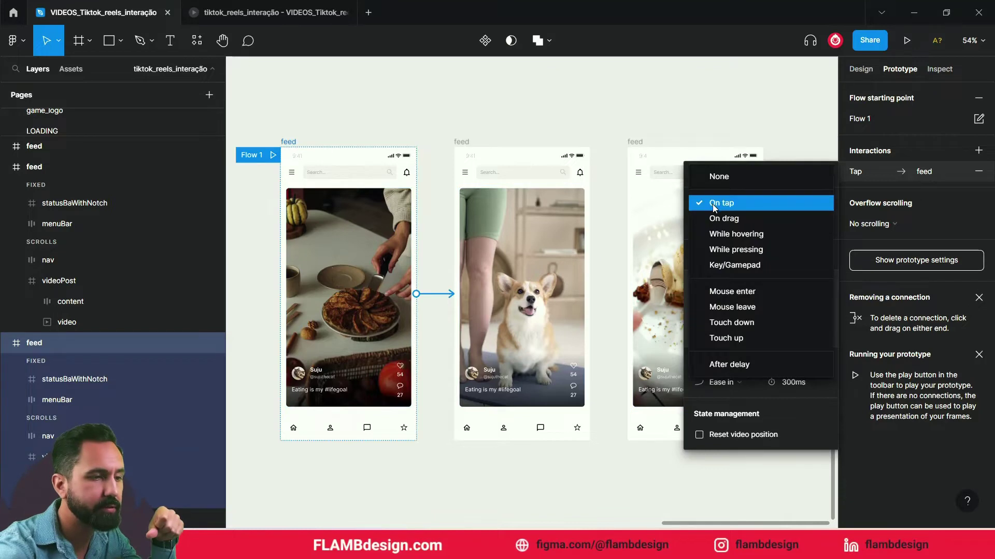
pyautogui.click(725, 220)
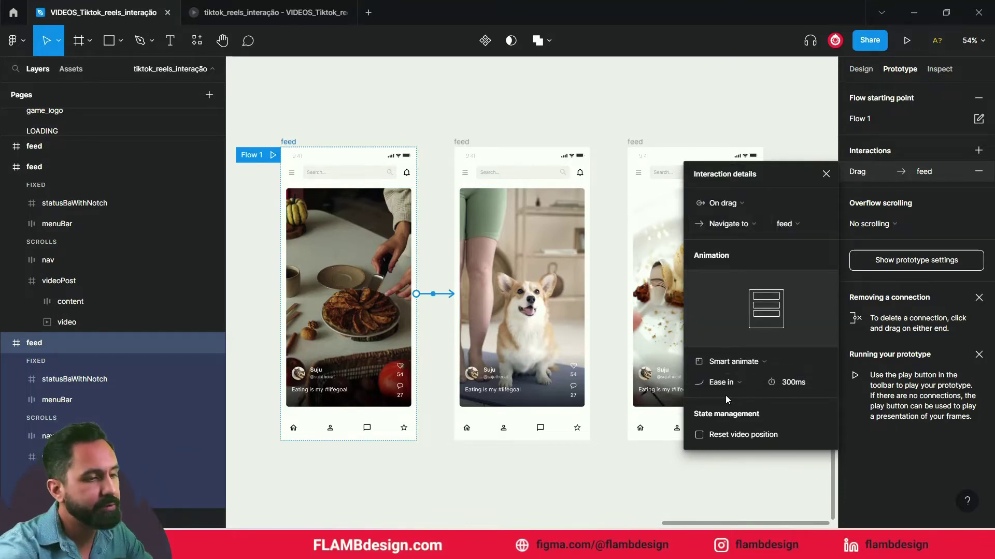
pyautogui.click(733, 361)
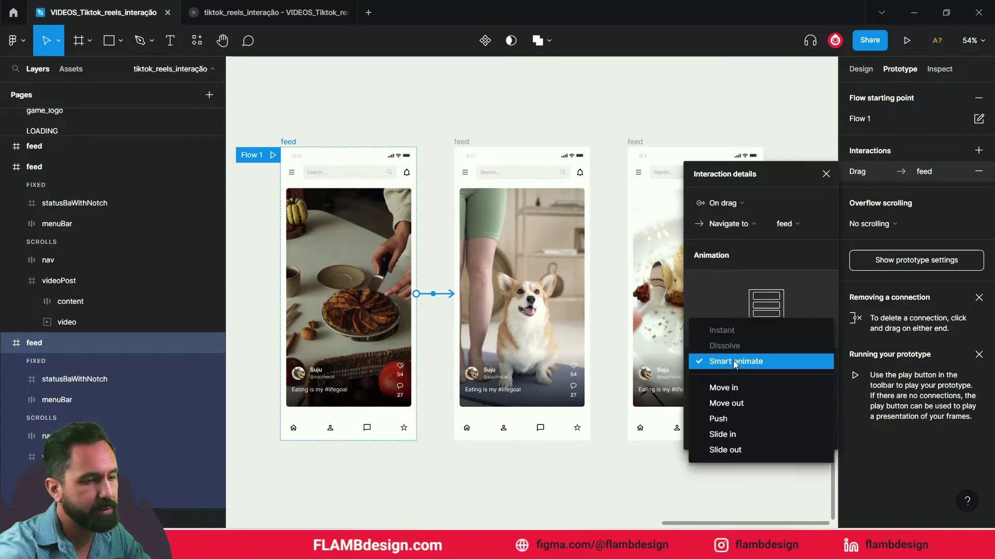
pyautogui.click(727, 421)
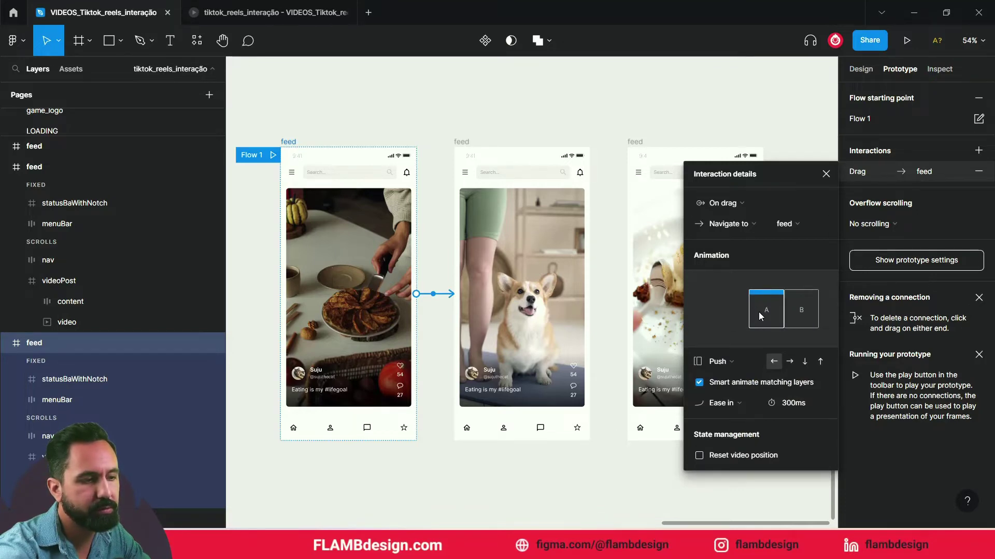
pyautogui.click(820, 361)
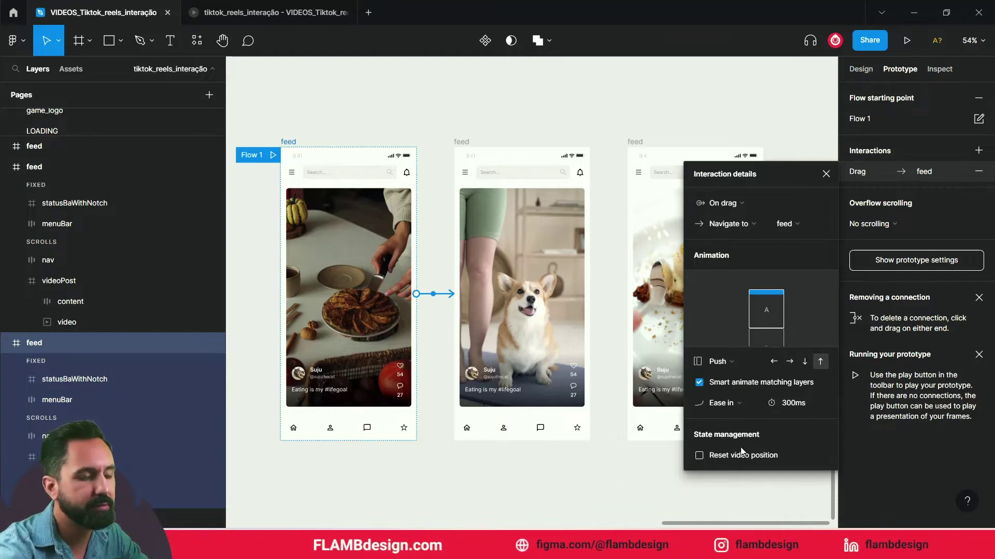
pyautogui.click(826, 174)
pyautogui.click(440, 293)
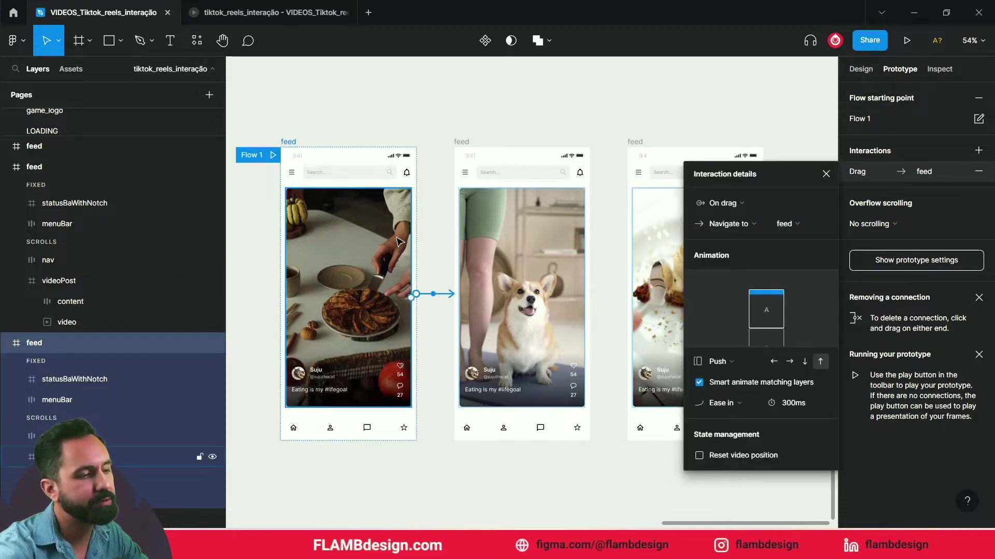
pyautogui.click(463, 143)
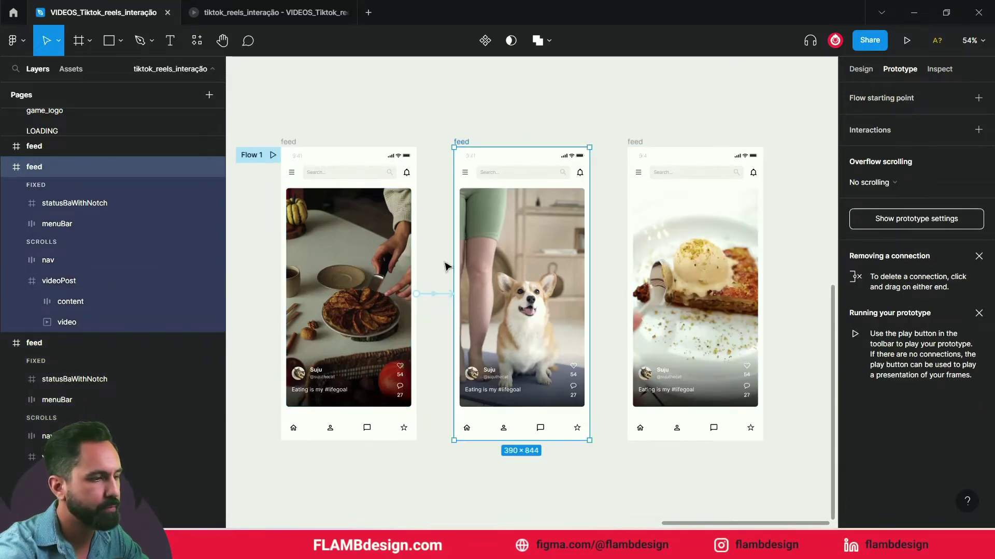
# - Link the middle feed frame back to the first with an On drag, downward Push
pyautogui.moveTo(439, 308); pyautogui.dragTo(409, 306)
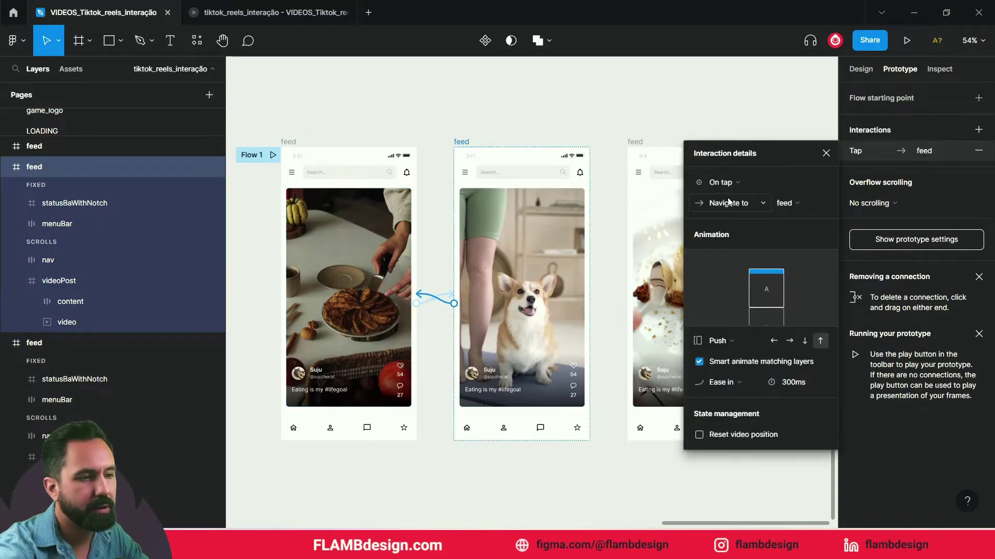
pyautogui.click(727, 182)
pyautogui.click(732, 196)
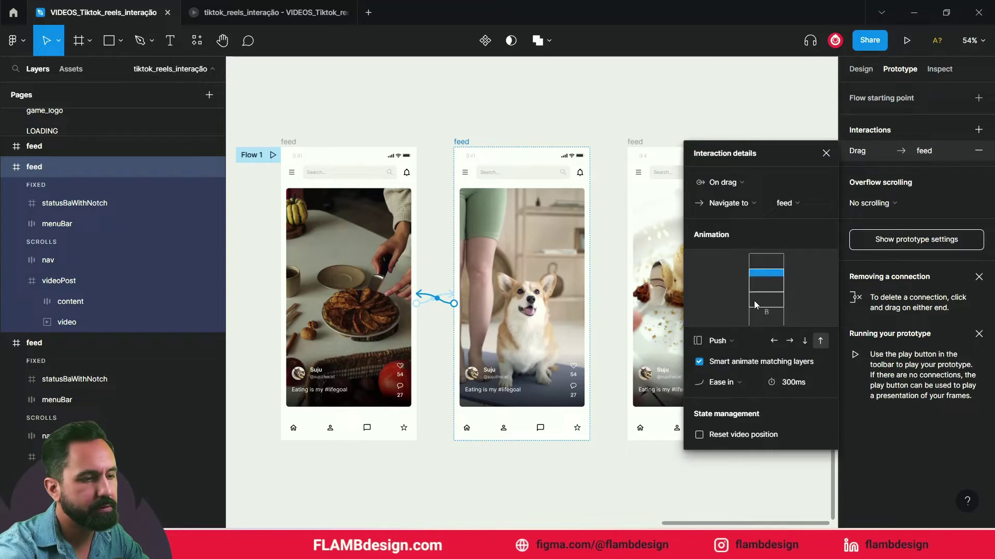
pyautogui.click(804, 342)
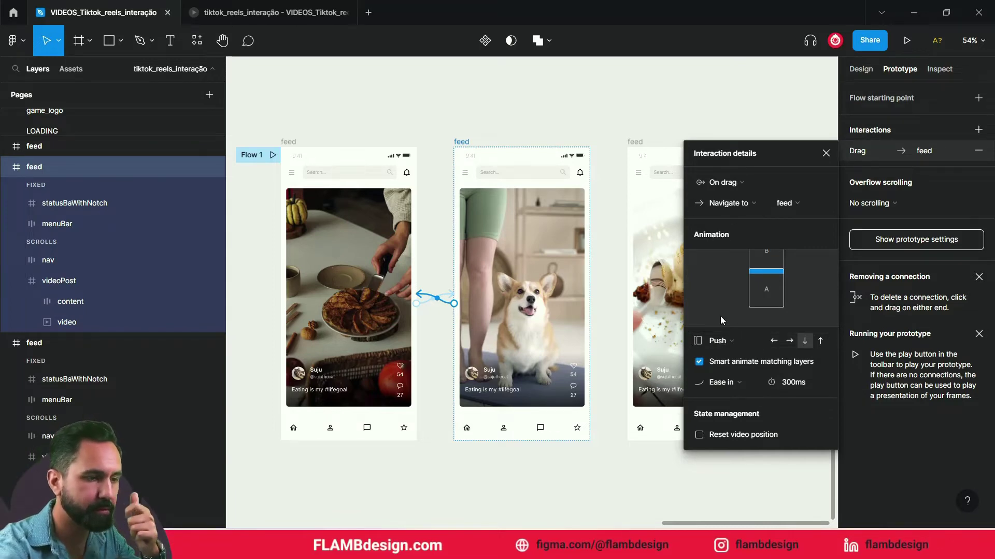
pyautogui.click(399, 119)
pyautogui.keyDown('ctrl'); pyautogui.scroll(2, 398, 119); pyautogui.keyUp('ctrl')
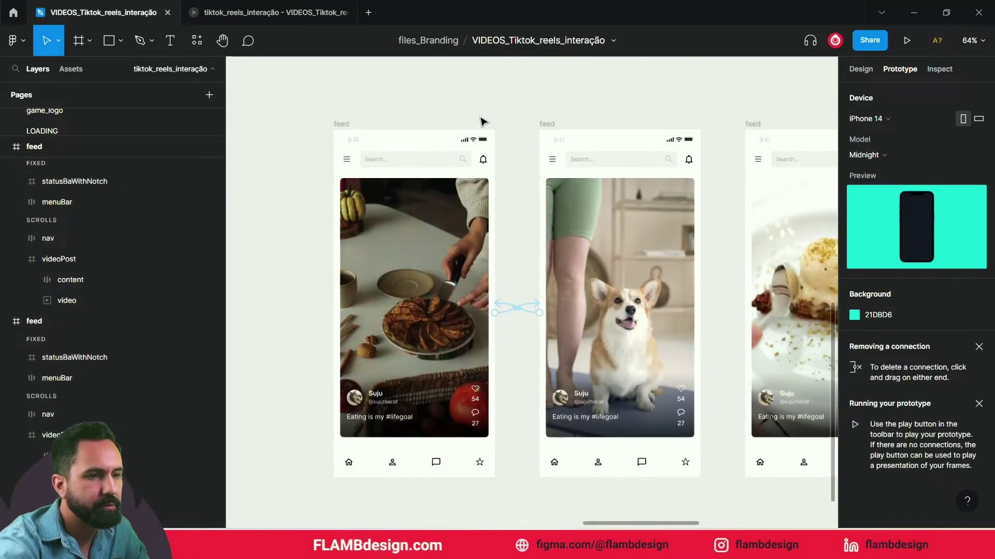
# - Set the first feed frame as Flow 1's starting point and play the flow
pyautogui.click(341, 125)
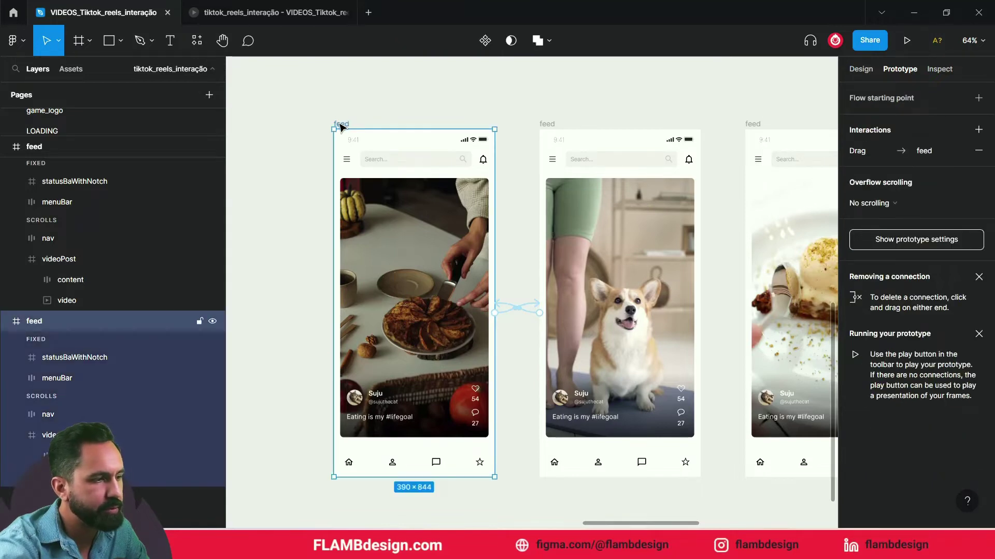
pyautogui.click(978, 99)
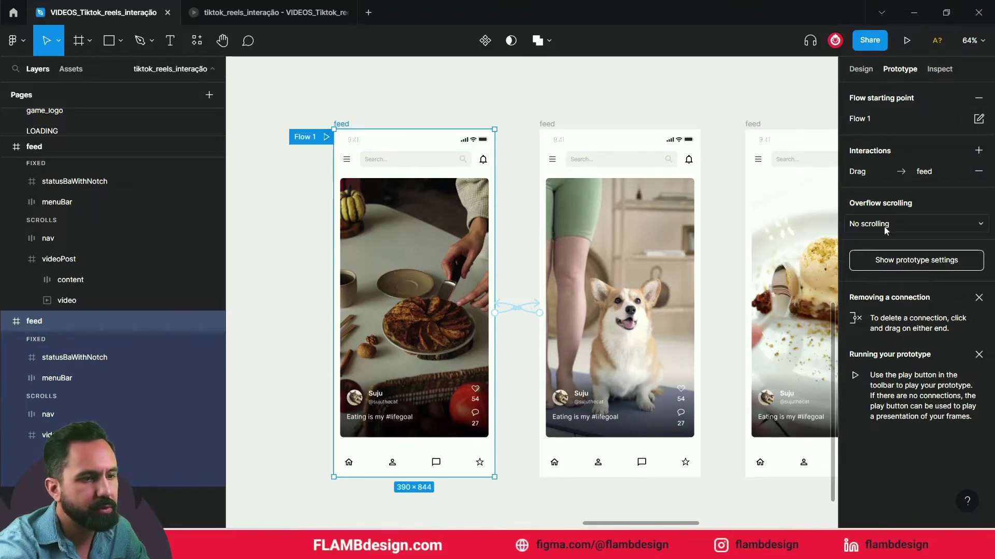
pyautogui.click(913, 261)
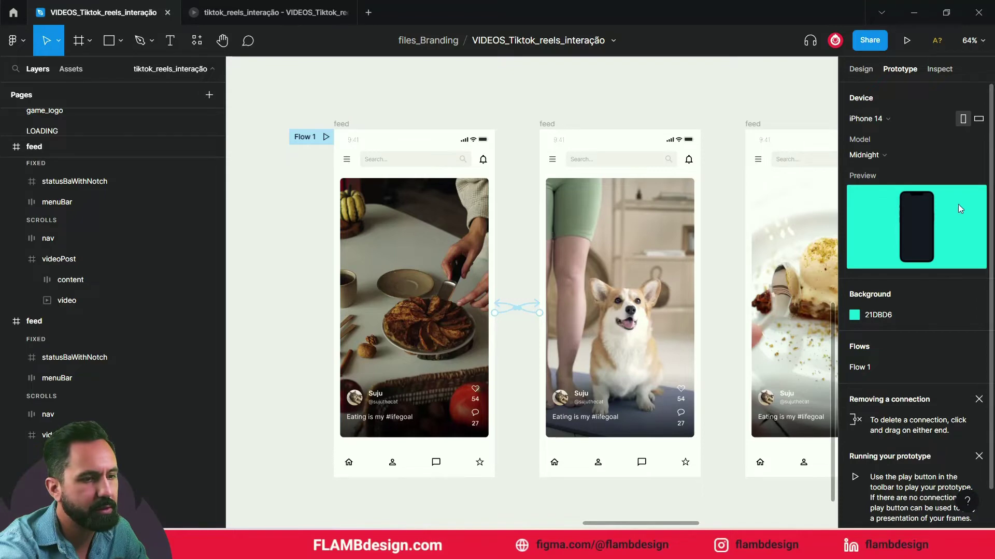
pyautogui.click(326, 136)
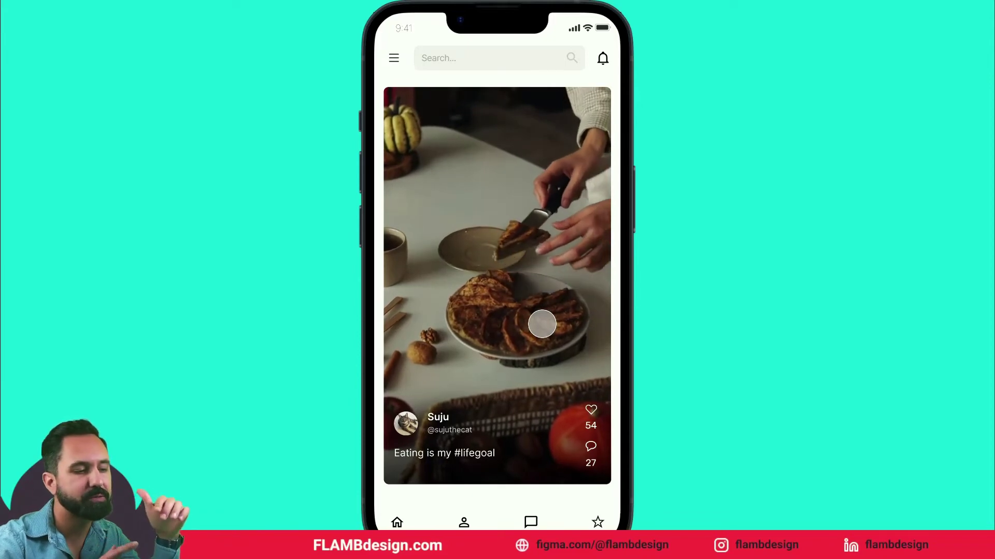
# - Drag to advance the preview to the corgi video, then return to the editor
pyautogui.moveTo(542, 324)
pyautogui.mouseDown()
pyautogui.moveTo(529, 235)
pyautogui.moveTo(540, 502)
pyautogui.mouseUp()
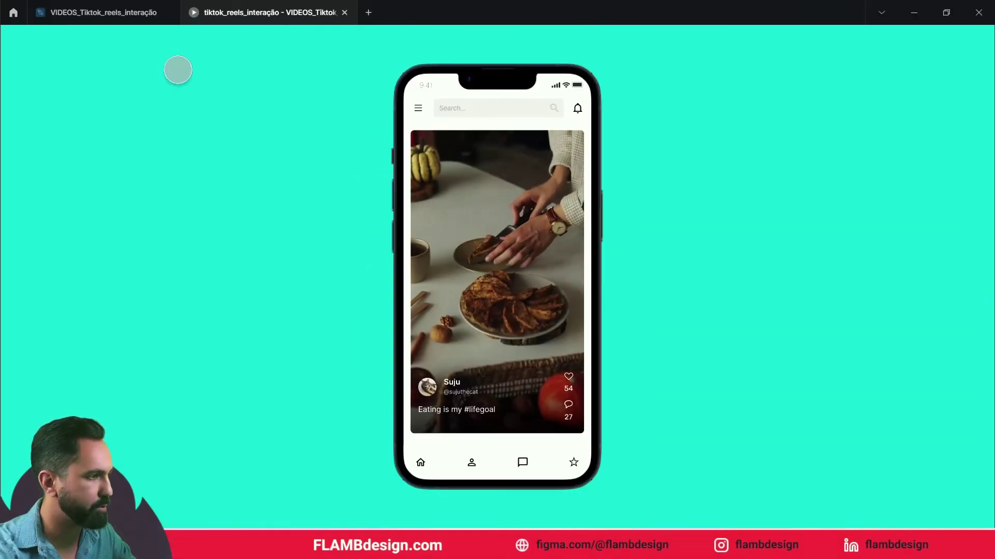
pyautogui.click(127, 12)
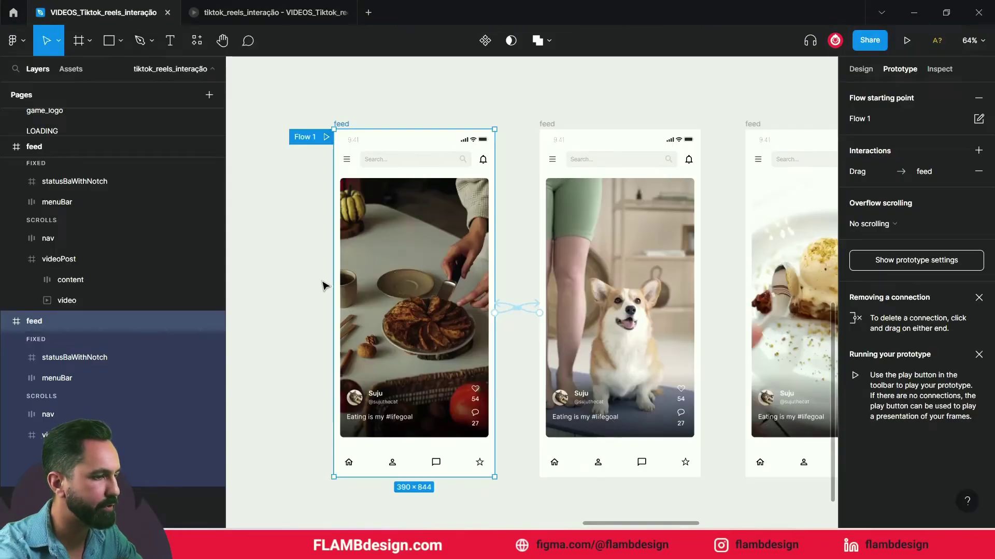
# - Rename the middle frame's video layer to 'video 2' and reopen the preview
pyautogui.click(859, 69)
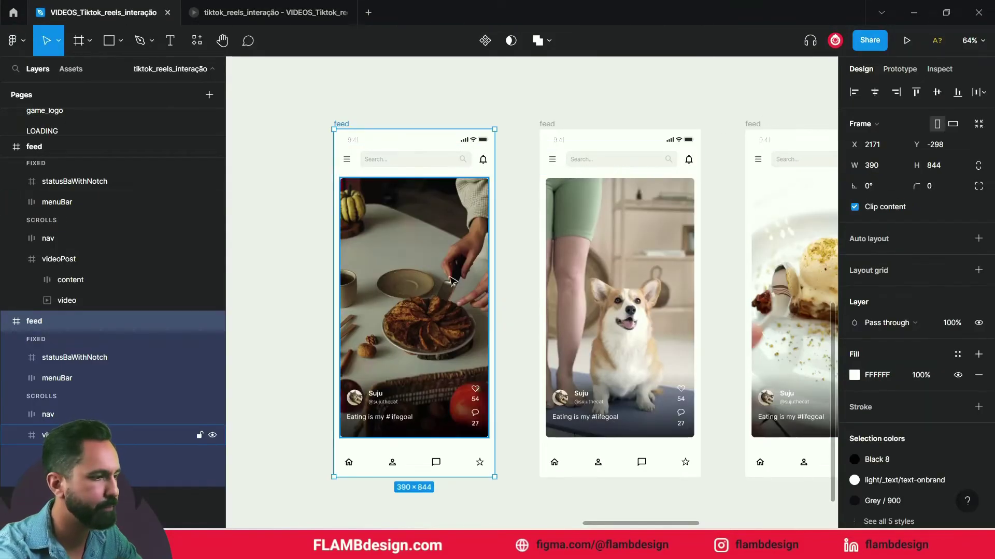
pyautogui.click(398, 297)
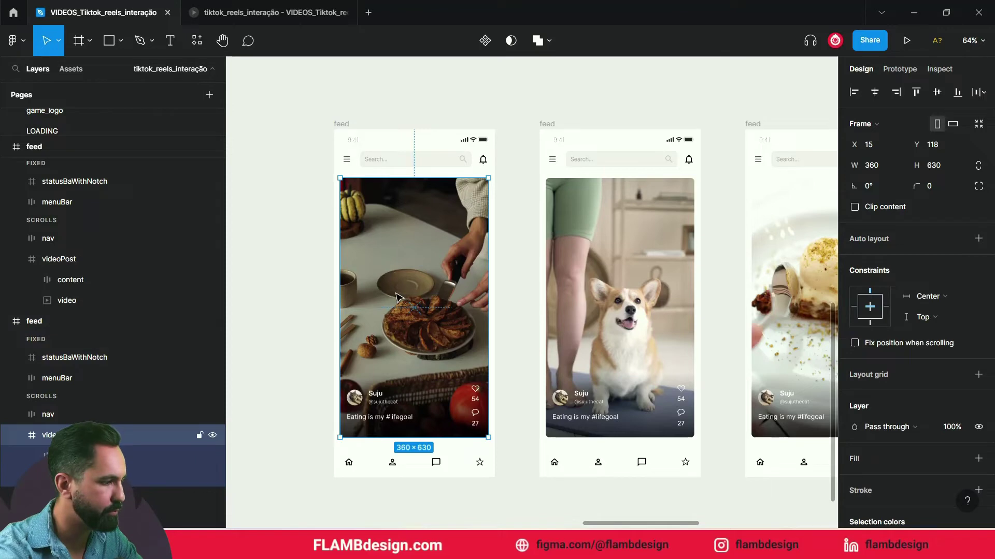
pyautogui.click(114, 477)
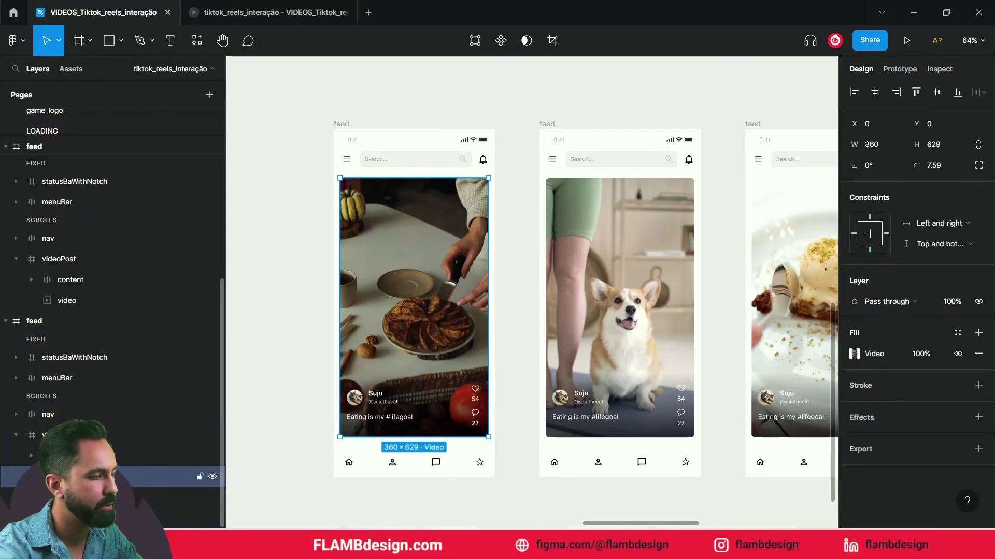
pyautogui.click(655, 307)
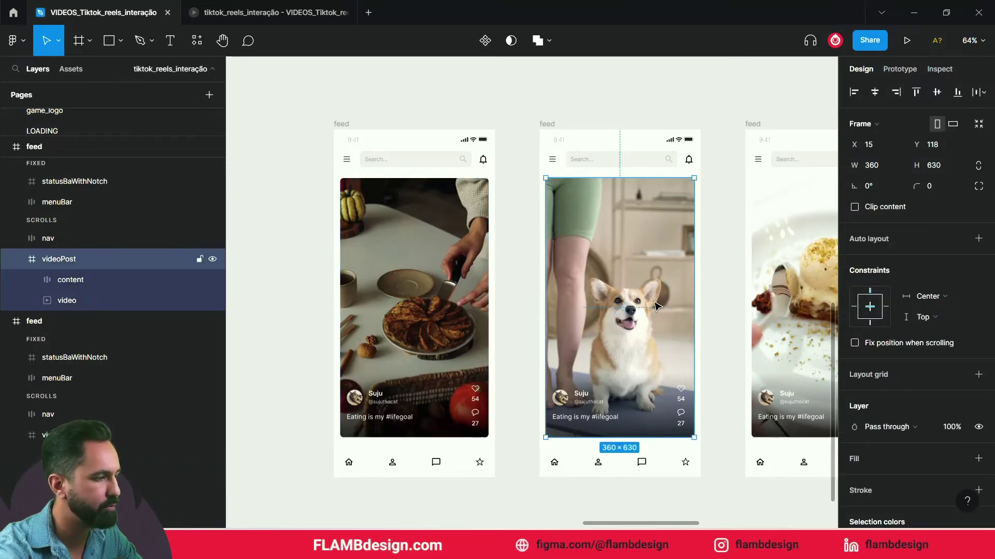
pyautogui.click(77, 303)
pyautogui.doubleClick(77, 302)
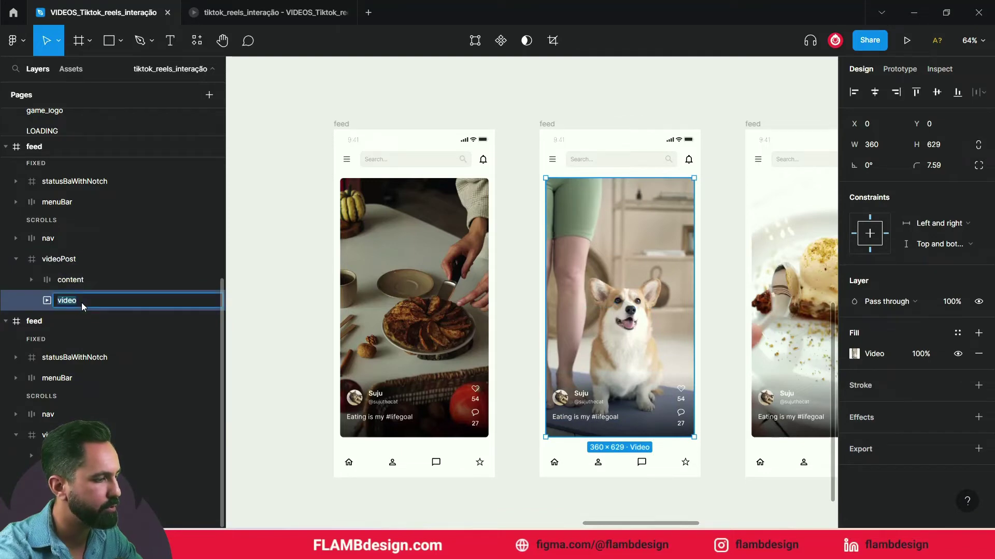
pyautogui.write('2')
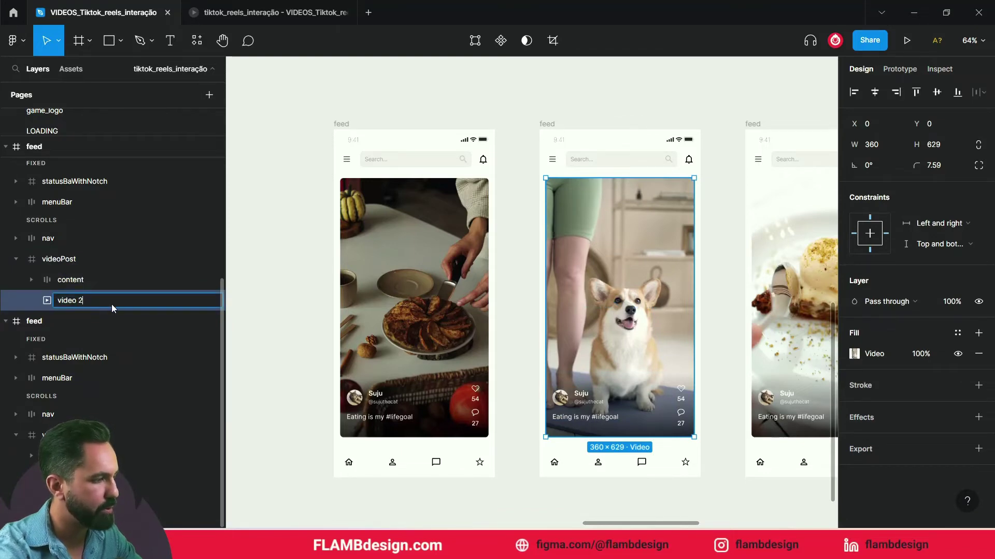
pyautogui.click(270, 304)
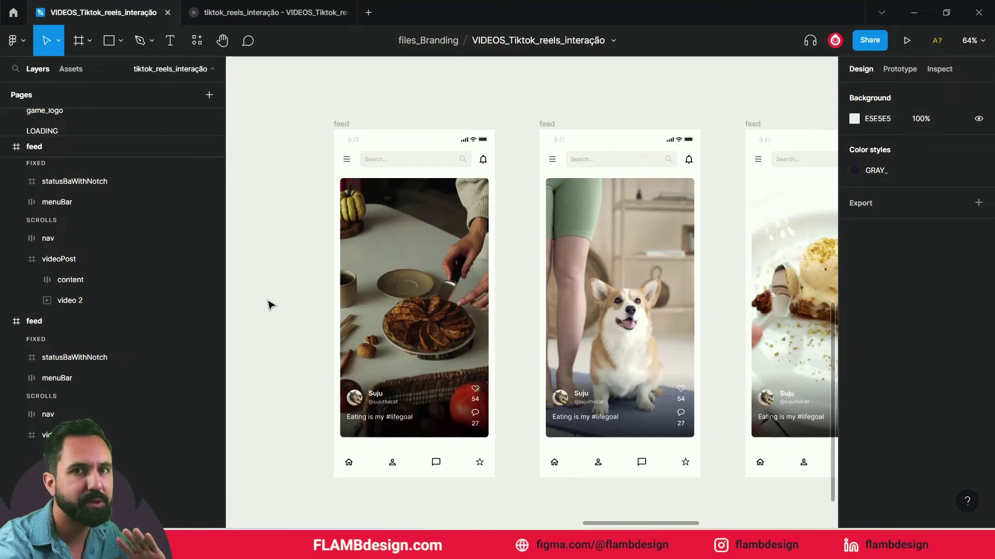
pyautogui.click(276, 14)
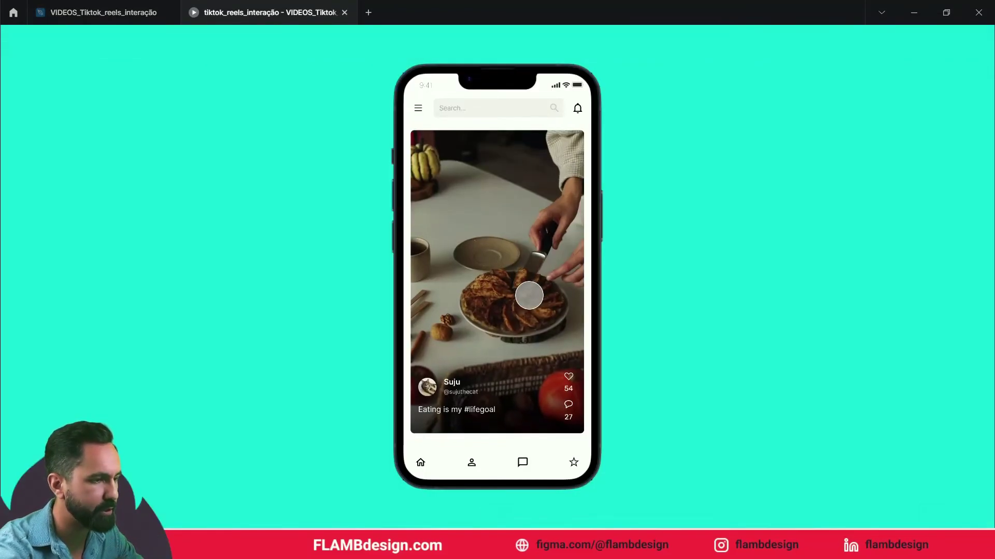
# - Swipe the prototype feed up from the food video to the corgi video, then return to the design file
pyautogui.moveTo(529, 295)
pyautogui.mouseDown()
pyautogui.moveTo(519, 276)
pyautogui.moveTo(502, 66)
pyautogui.mouseUp()
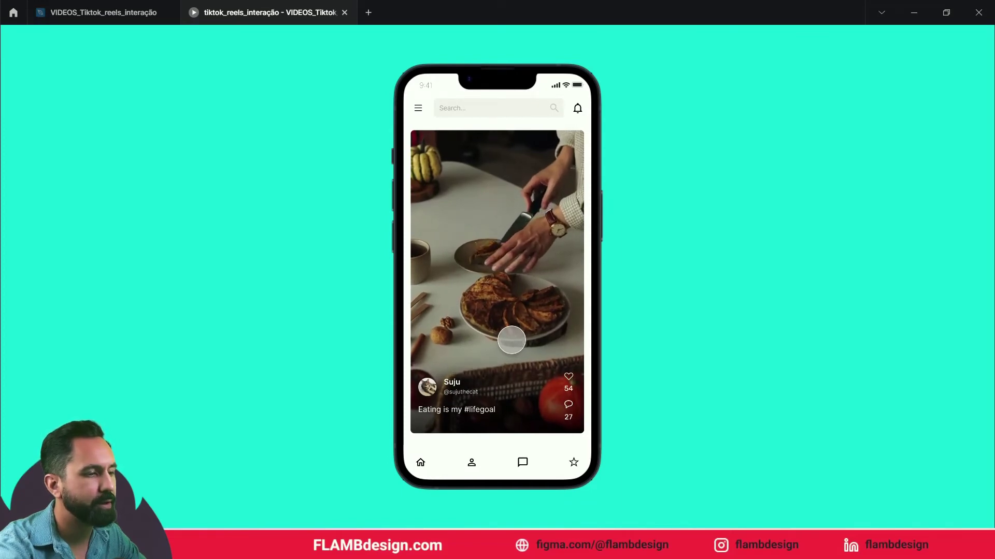
pyautogui.moveTo(512, 341); pyautogui.dragTo(520, 155)
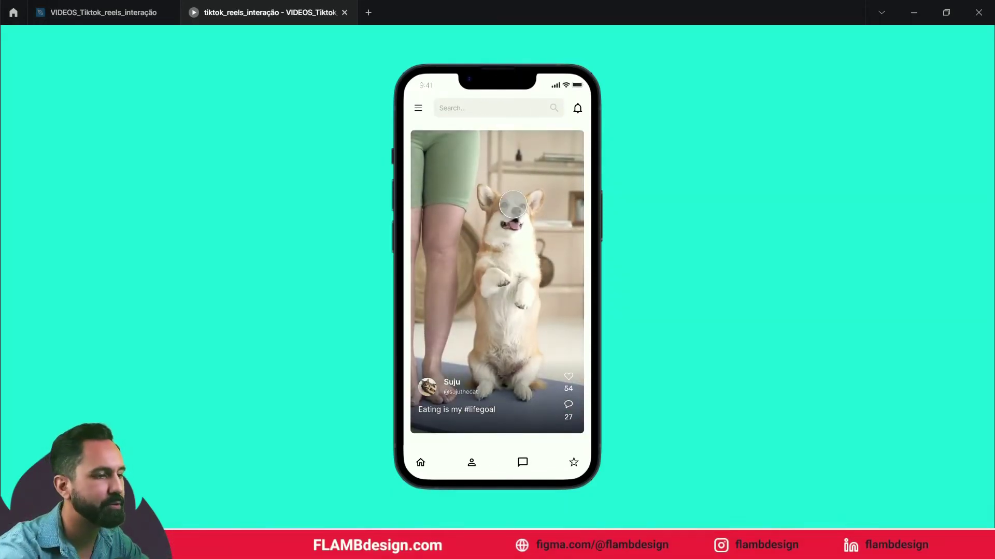
pyautogui.click(126, 16)
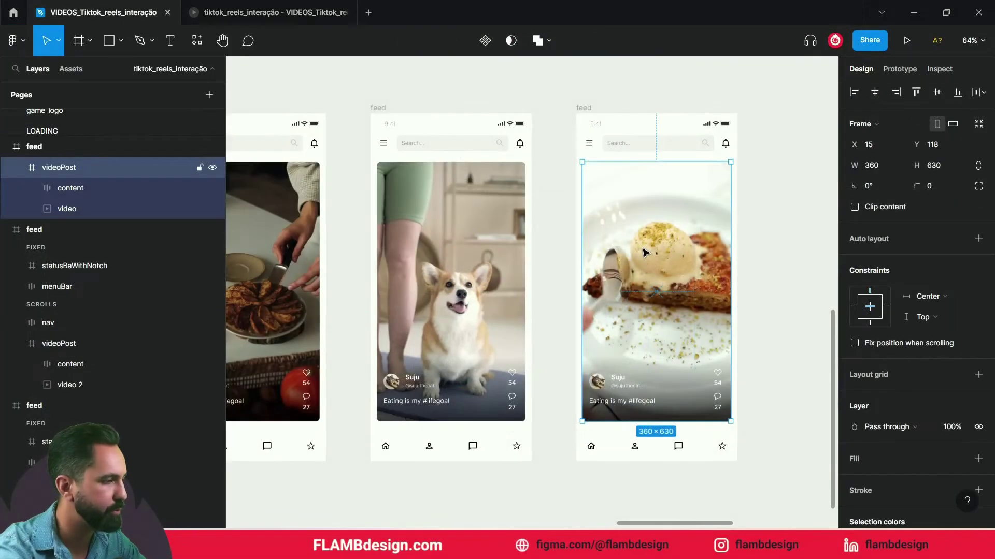
# - Rename the dessert post's video layer to 'video 3'
pyautogui.click(70, 208)
pyautogui.doubleClick(78, 210)
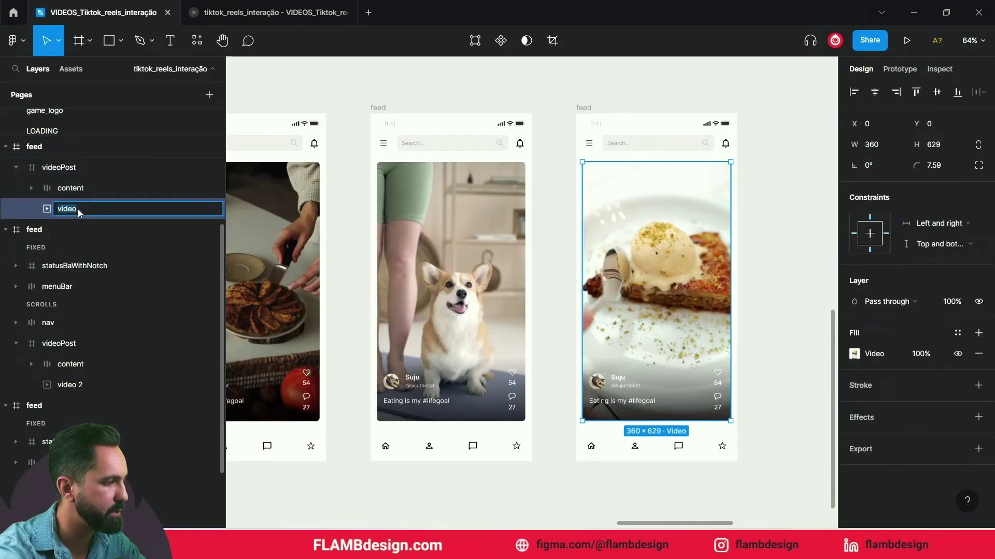
pyautogui.write(' 3')
pyautogui.press('Return')
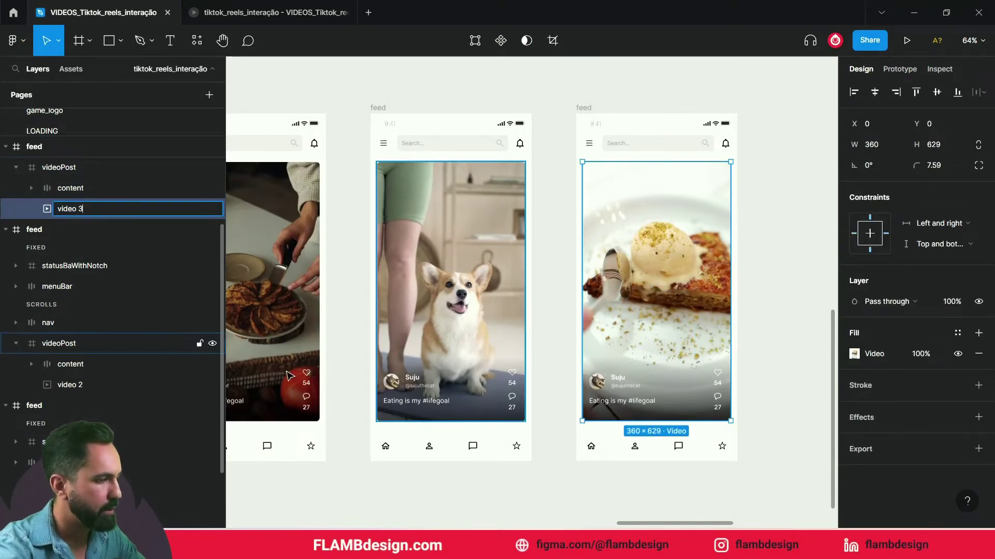
# - Switch to Prototype mode with the corgi feed frame selected
pyautogui.click(414, 485)
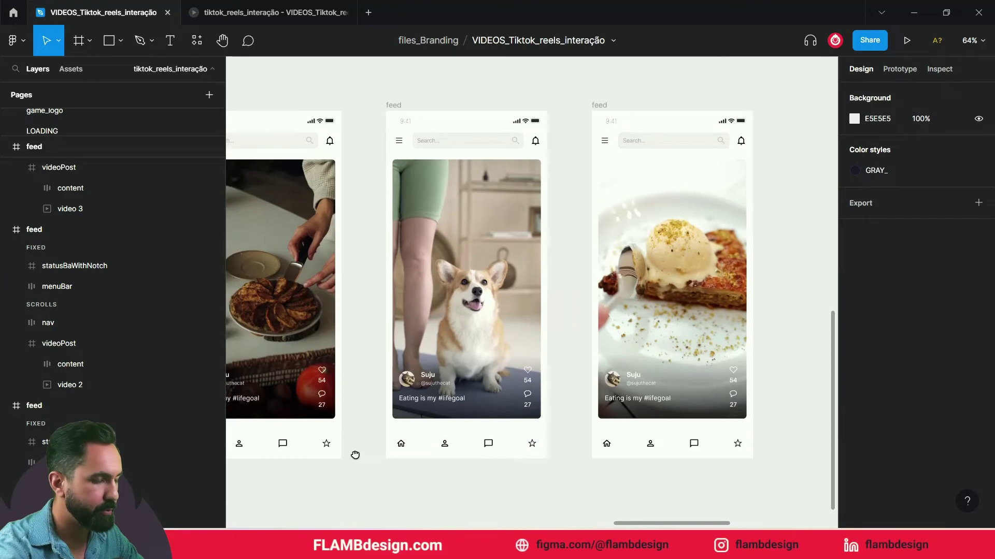
pyautogui.hscroll(-3, 354, 476)
pyautogui.click(899, 69)
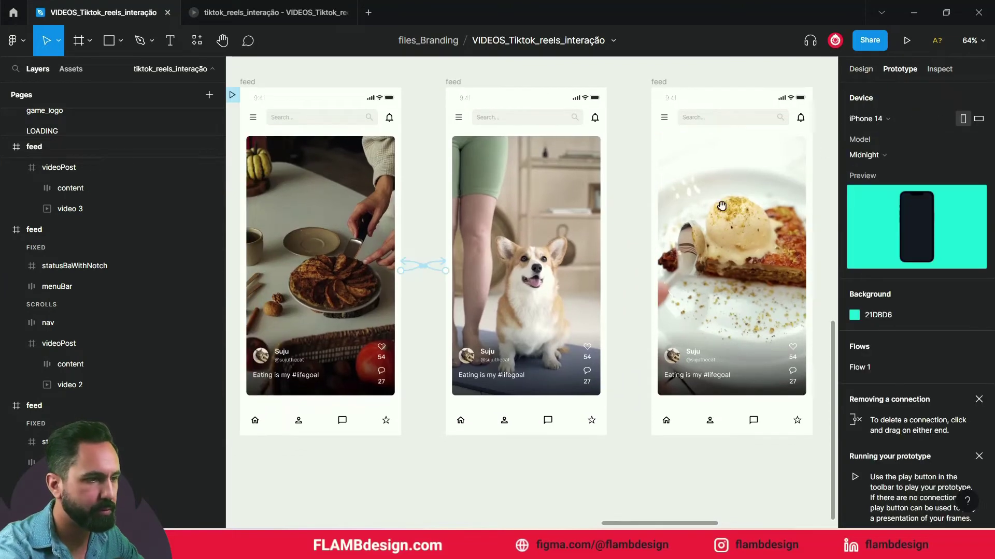
pyautogui.hscroll(3, 722, 206)
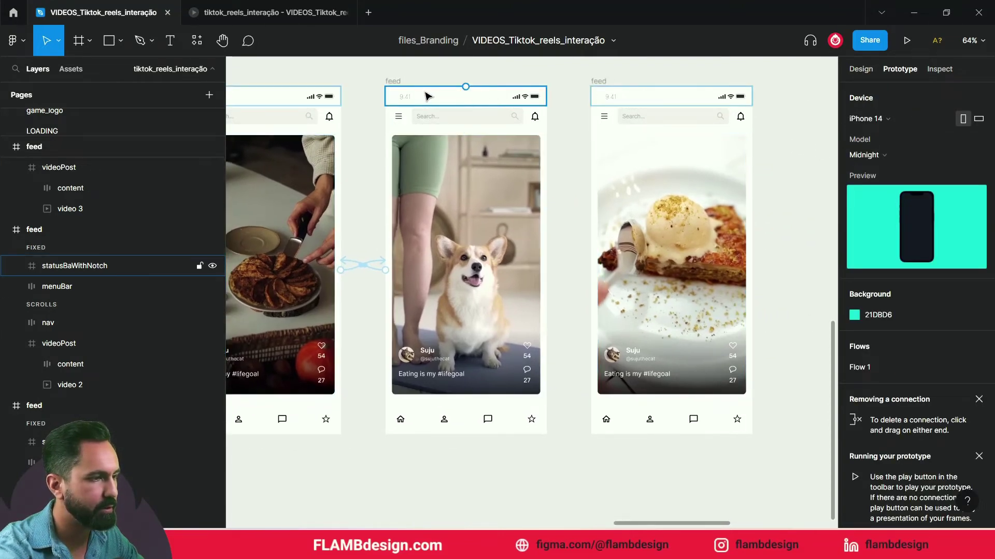
pyautogui.click(394, 80)
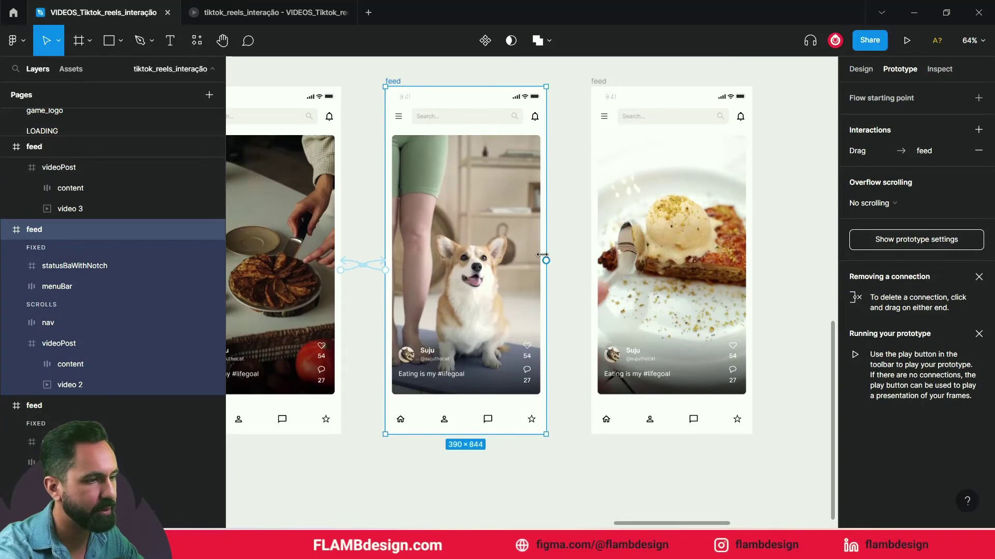
# - Link the corgi frame to the dessert frame with an On drag trigger and upward Push
pyautogui.moveTo(598, 271); pyautogui.dragTo(601, 269)
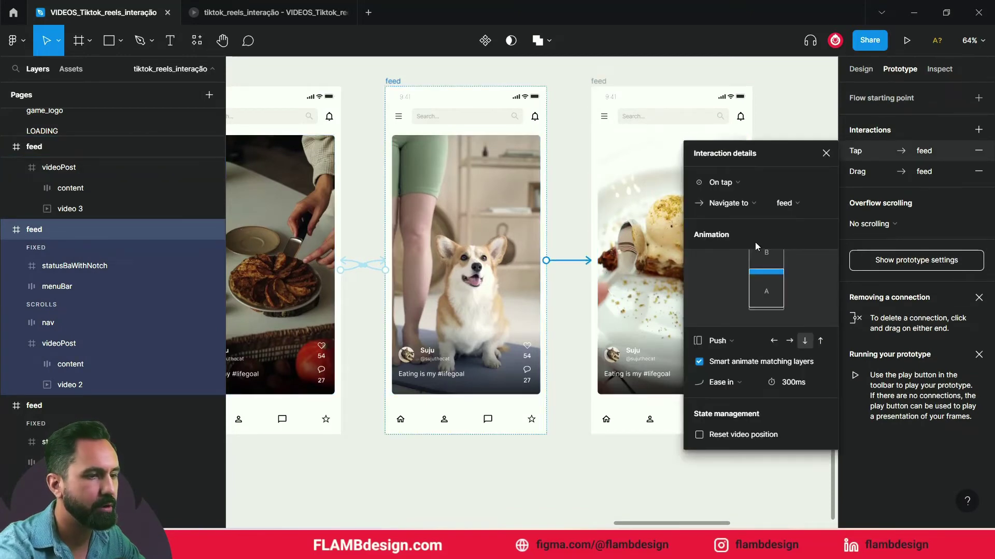
pyautogui.click(732, 181)
pyautogui.click(735, 202)
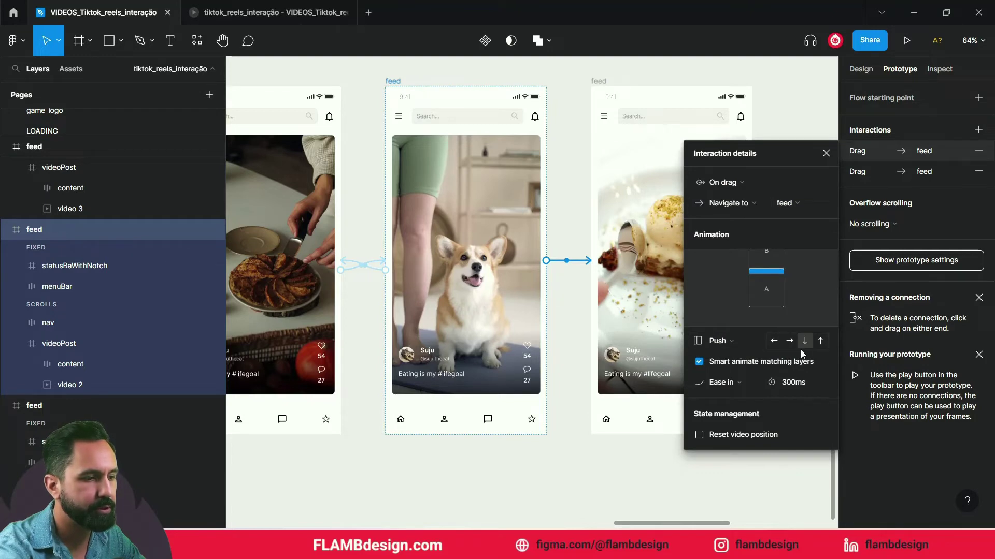
pyautogui.click(820, 341)
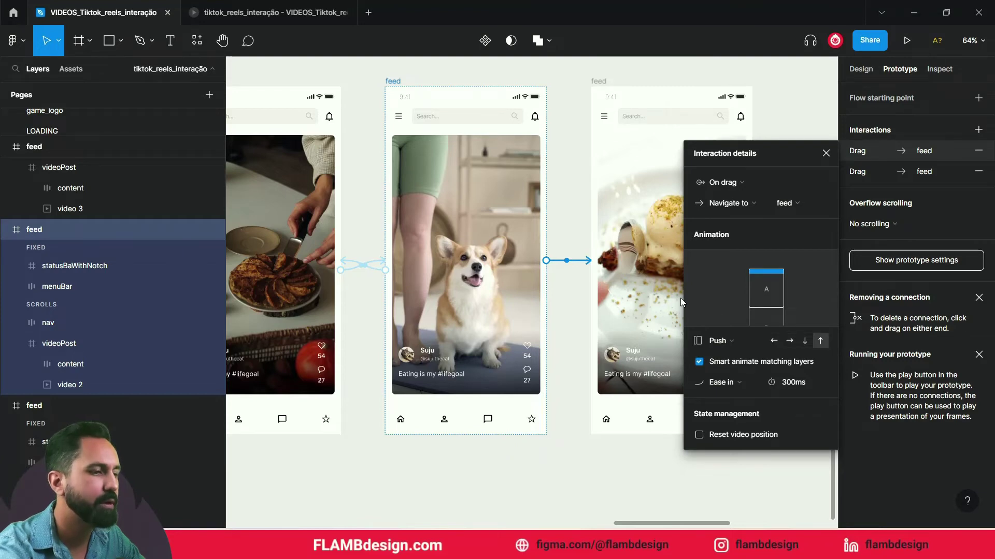
pyautogui.click(599, 81)
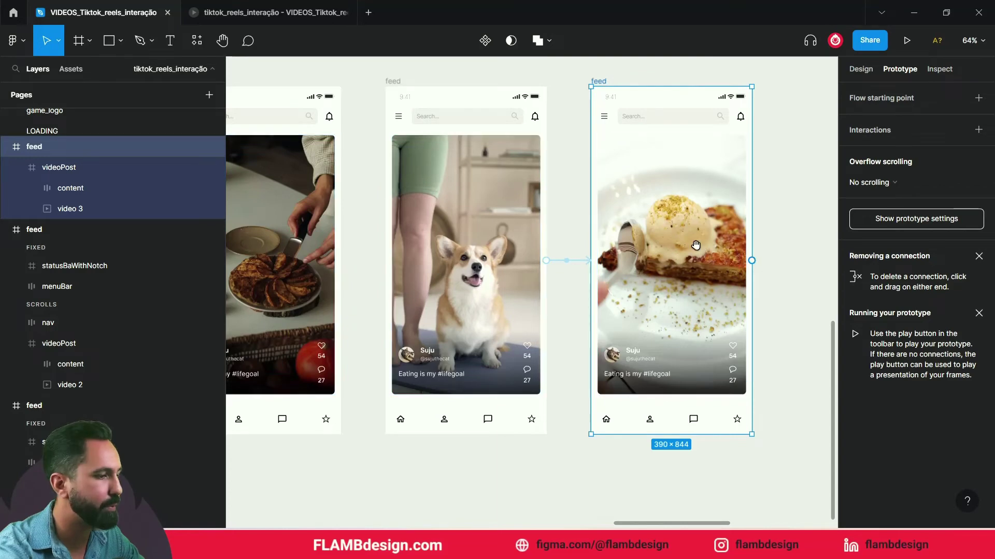
# - Start a link from the dessert frame and bring the corgi and dessert frames into view
pyautogui.hscroll(-3, 744, 223)
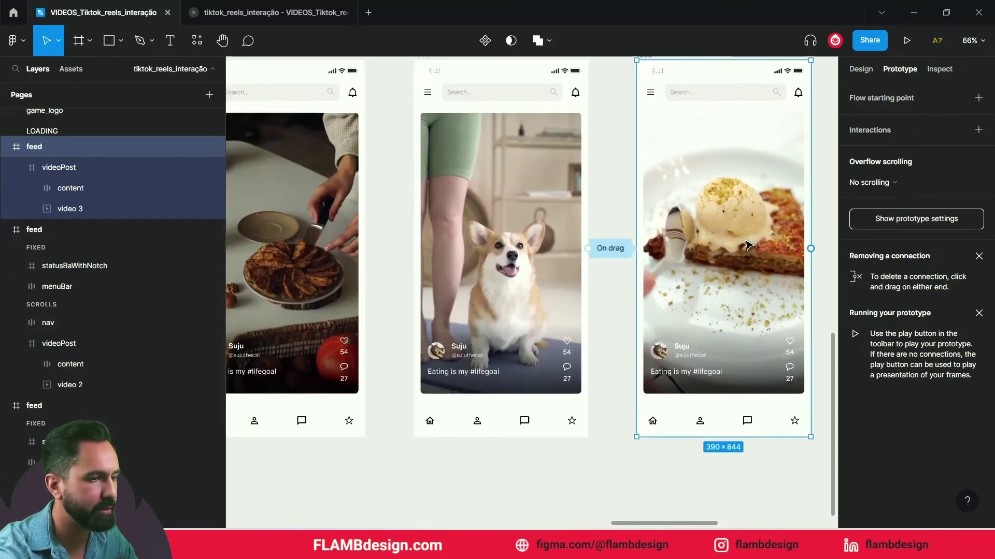
pyautogui.scroll(-3, 745, 241)
pyautogui.moveTo(786, 246); pyautogui.dragTo(414, 220)
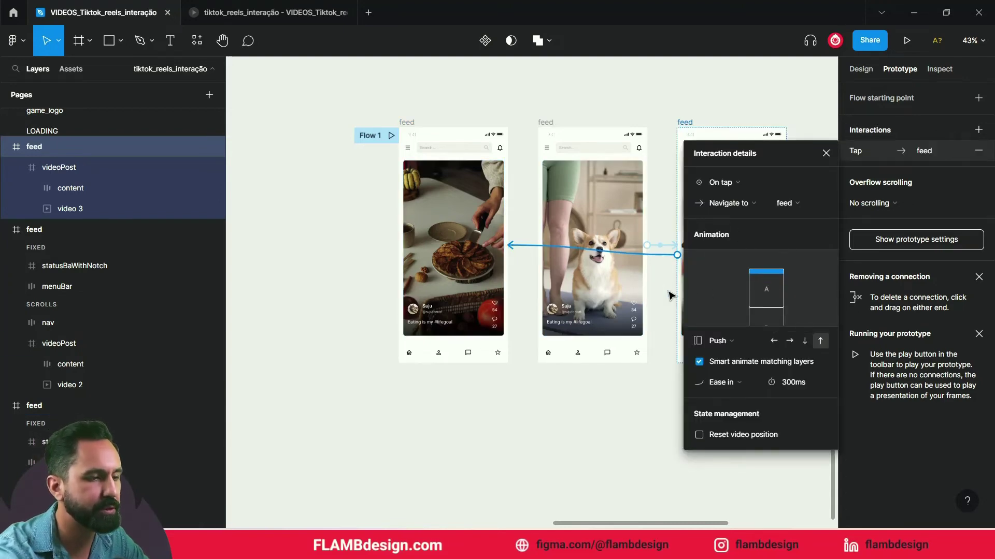
pyautogui.click(825, 153)
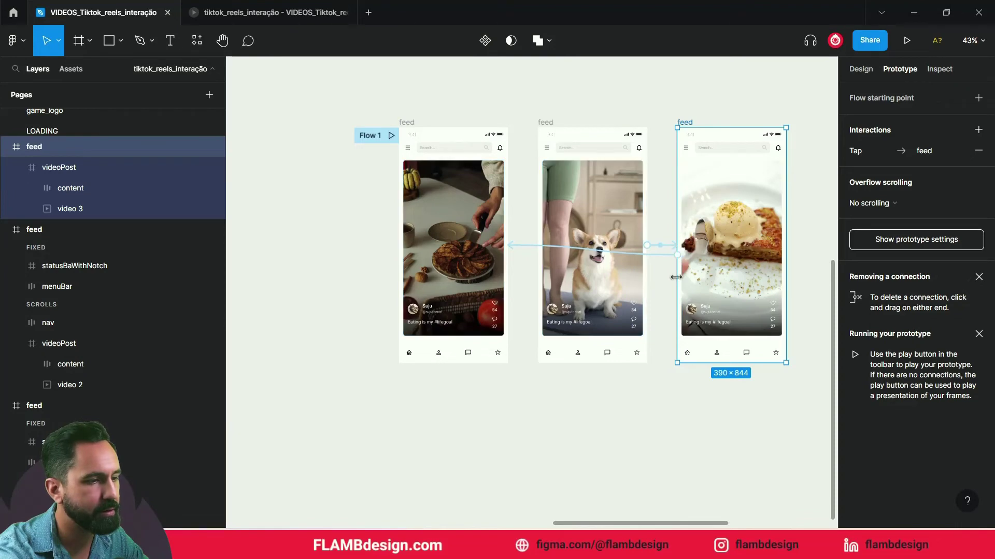
pyautogui.click(651, 183)
pyautogui.moveTo(656, 185); pyautogui.dragTo(559, 187)
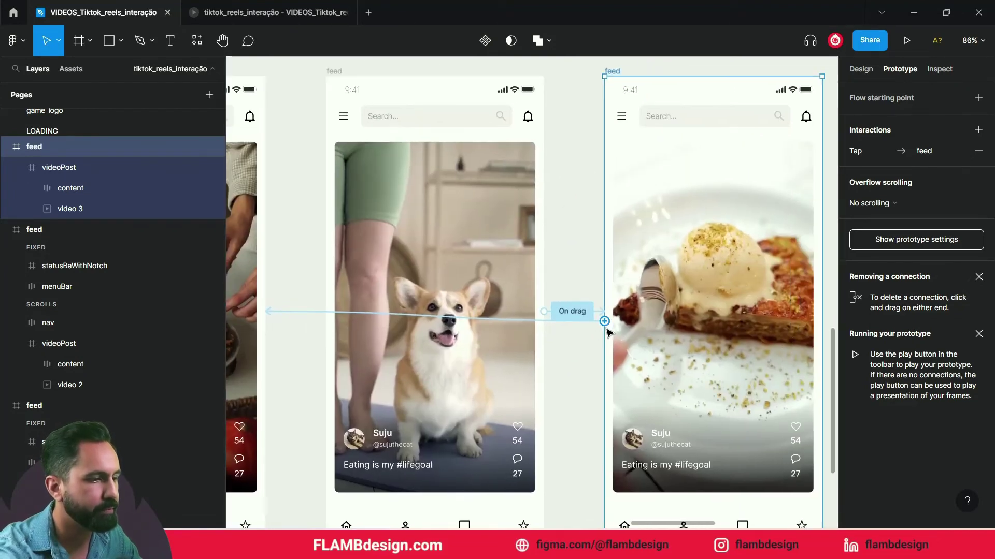
# - Point the dessert frame's link back at the corgi frame, keeping On drag as the trigger
pyautogui.moveTo(568, 277); pyautogui.dragTo(539, 274)
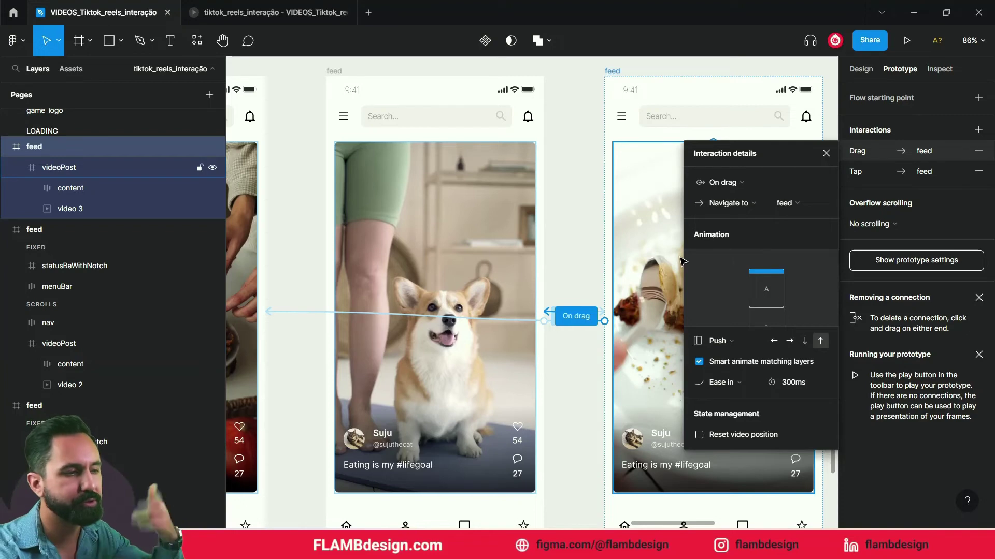
pyautogui.click(717, 181)
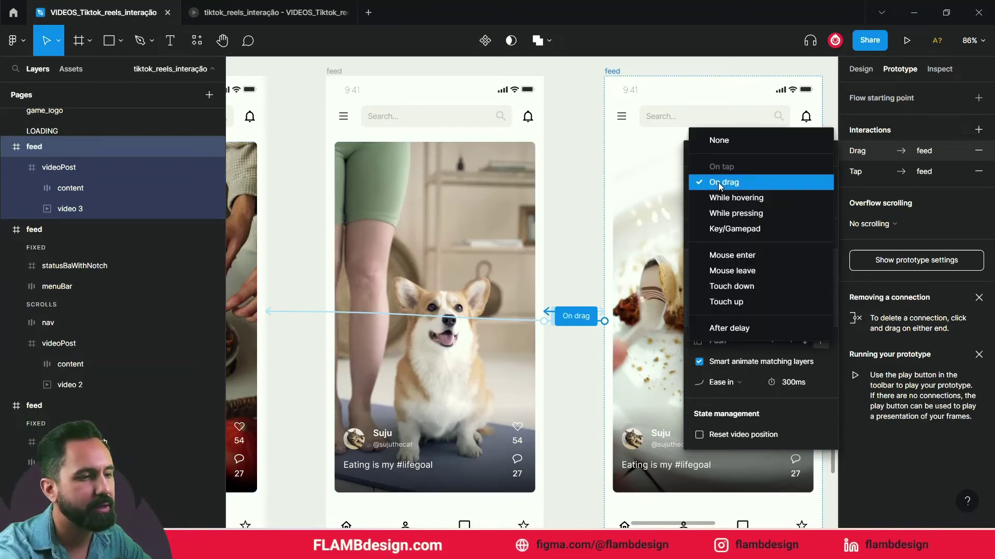
pyautogui.click(719, 185)
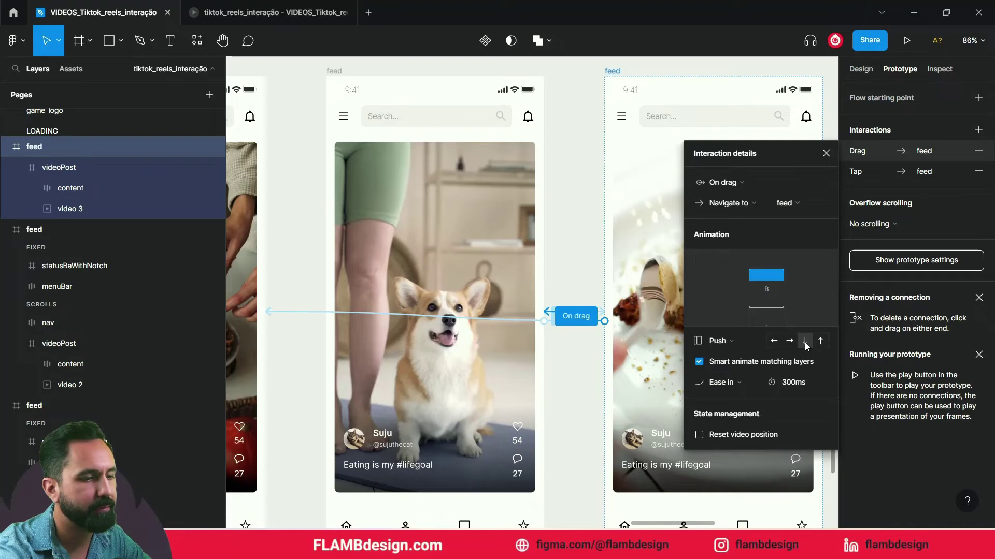
pyautogui.click(334, 71)
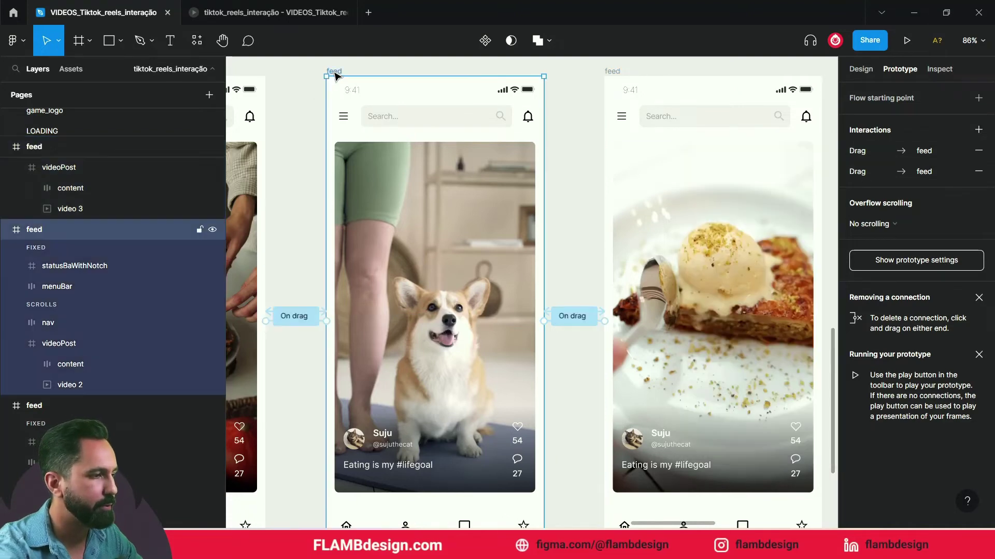
pyautogui.moveTo(301, 178); pyautogui.dragTo(487, 208)
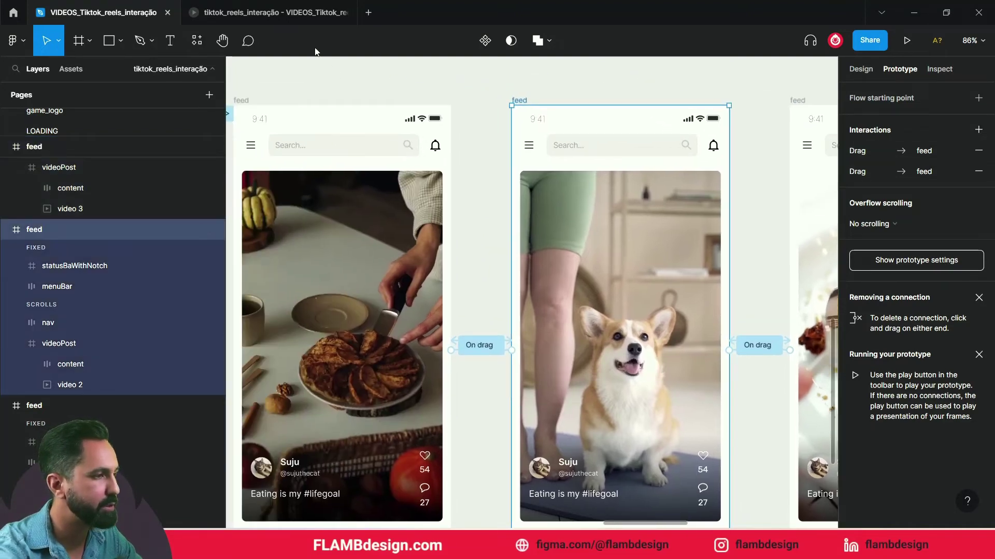
pyautogui.click(269, 13)
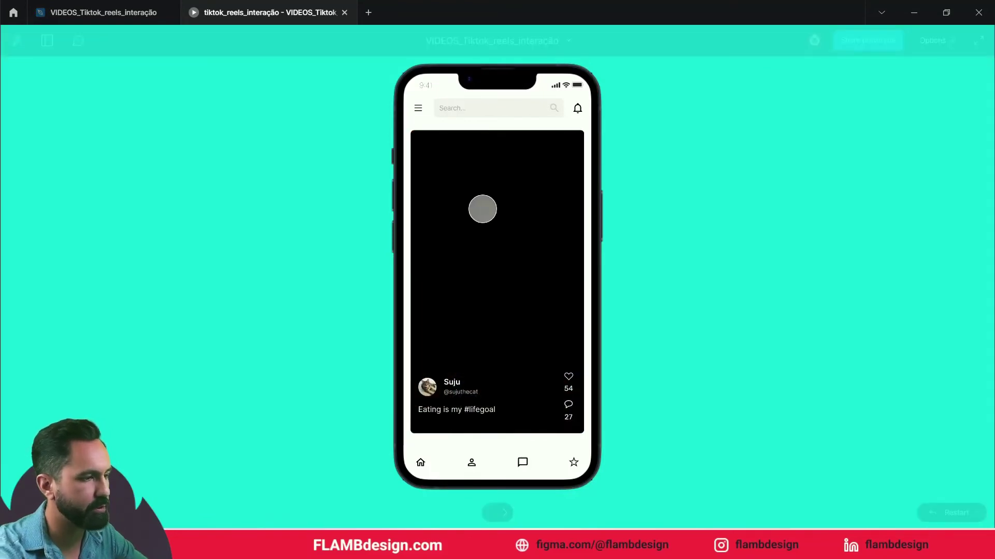
# - In the preview, swipe from the food video up to the corgi video and back down
pyautogui.scroll(-1, 502, 306)
pyautogui.moveTo(502, 305); pyautogui.dragTo(489, 137)
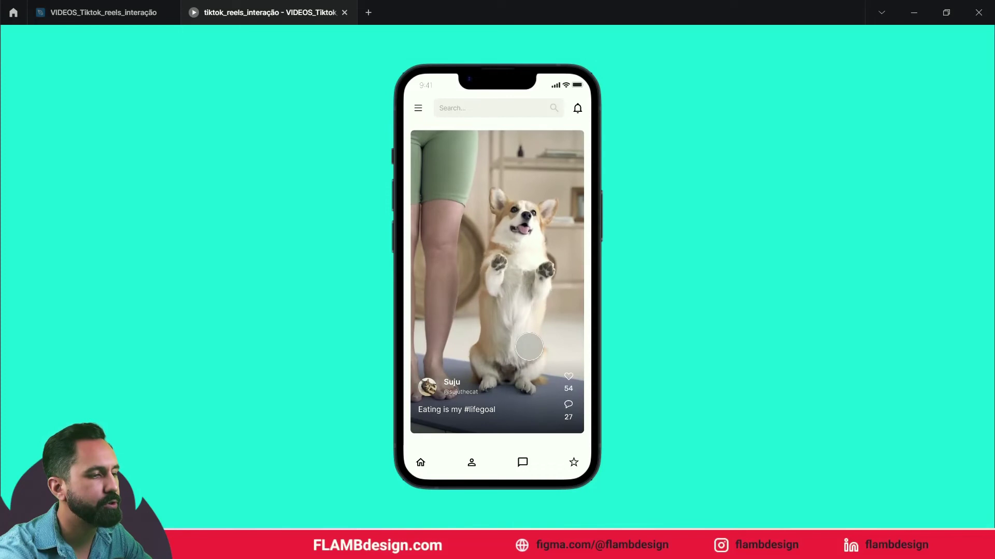
pyautogui.moveTo(529, 347); pyautogui.dragTo(520, 71)
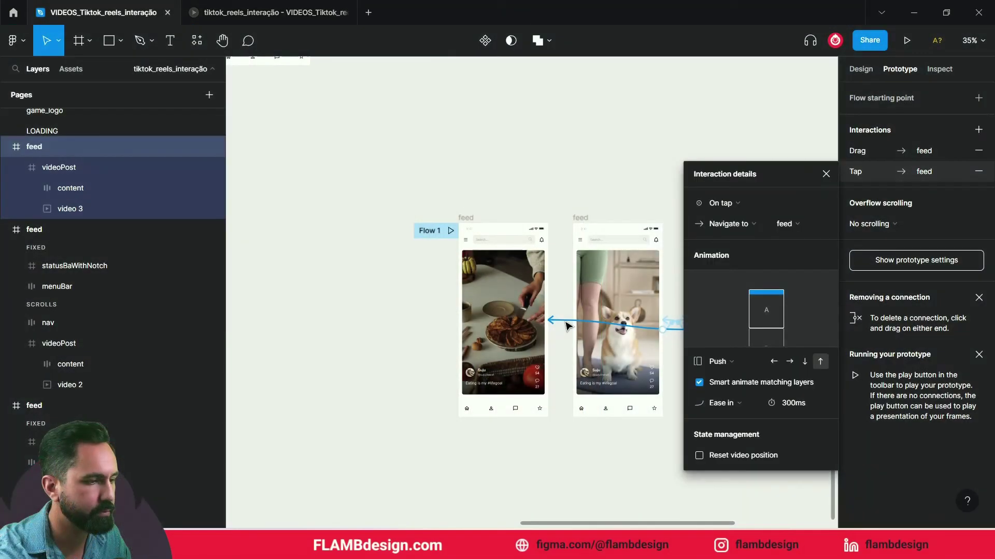
# - Change the remaining link's trigger from On tap to On drag, then swipe the preview through the feed and back
pyautogui.click(726, 206)
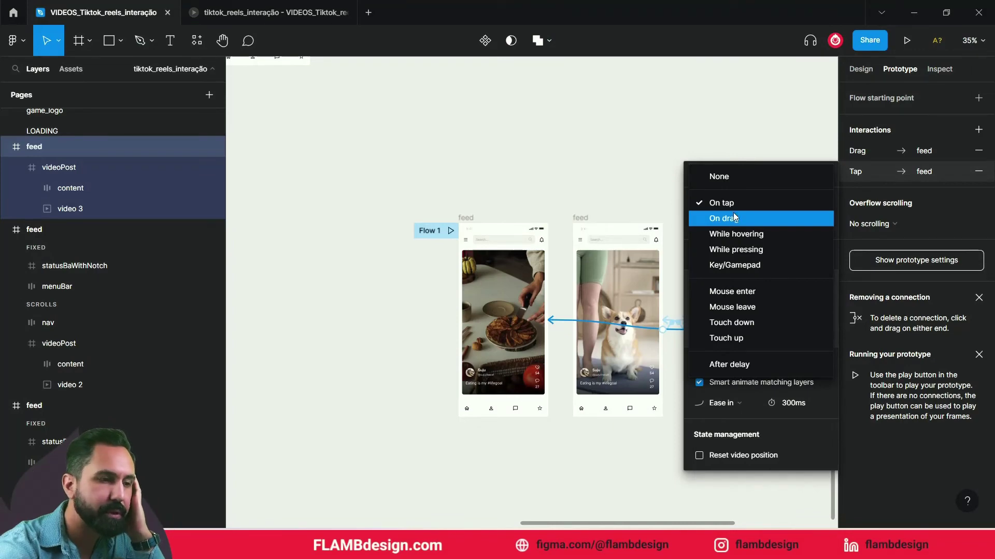
pyautogui.click(733, 218)
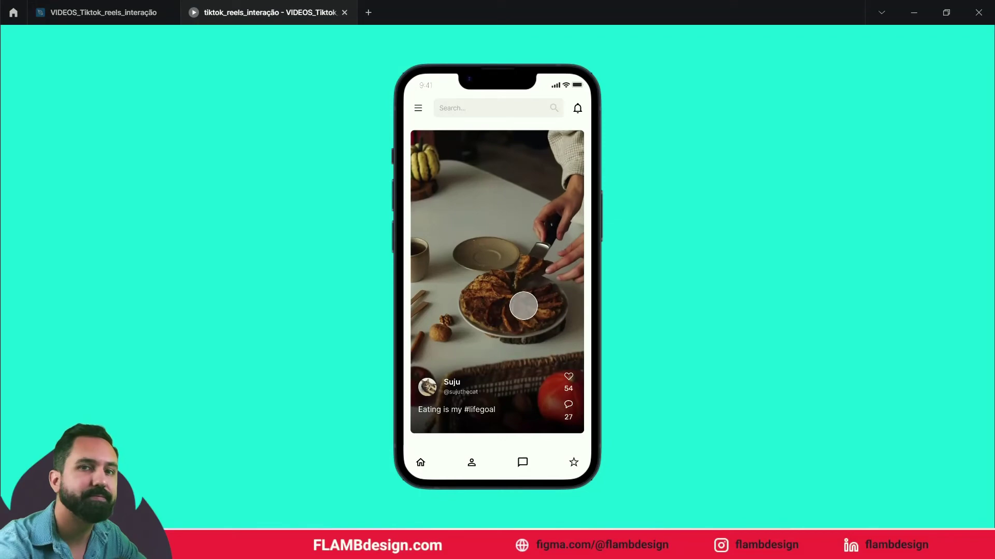
pyautogui.moveTo(510, 288); pyautogui.dragTo(499, 138)
pyautogui.moveTo(498, 347); pyautogui.dragTo(502, 147)
pyautogui.moveTo(501, 295); pyautogui.dragTo(488, 147)
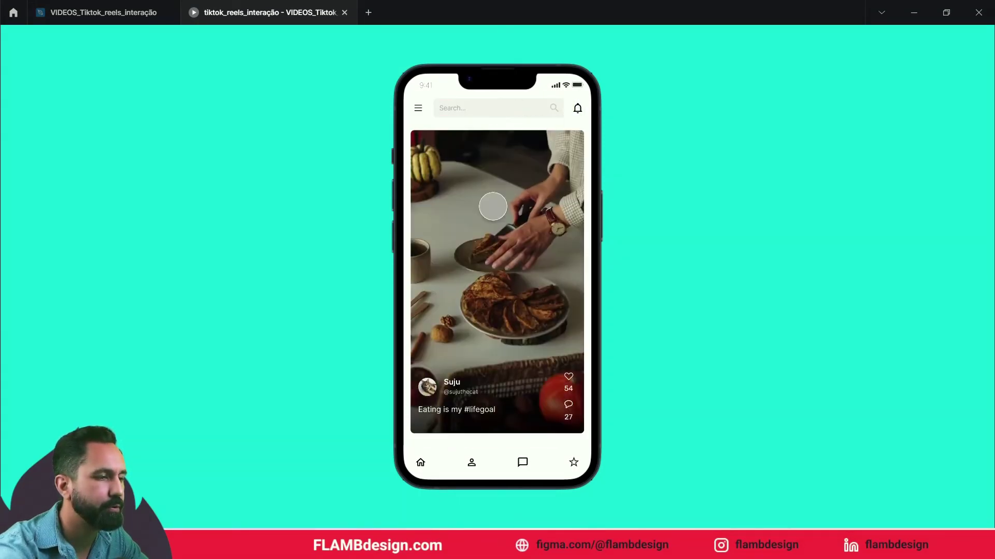
pyautogui.moveTo(511, 344); pyautogui.dragTo(508, 49)
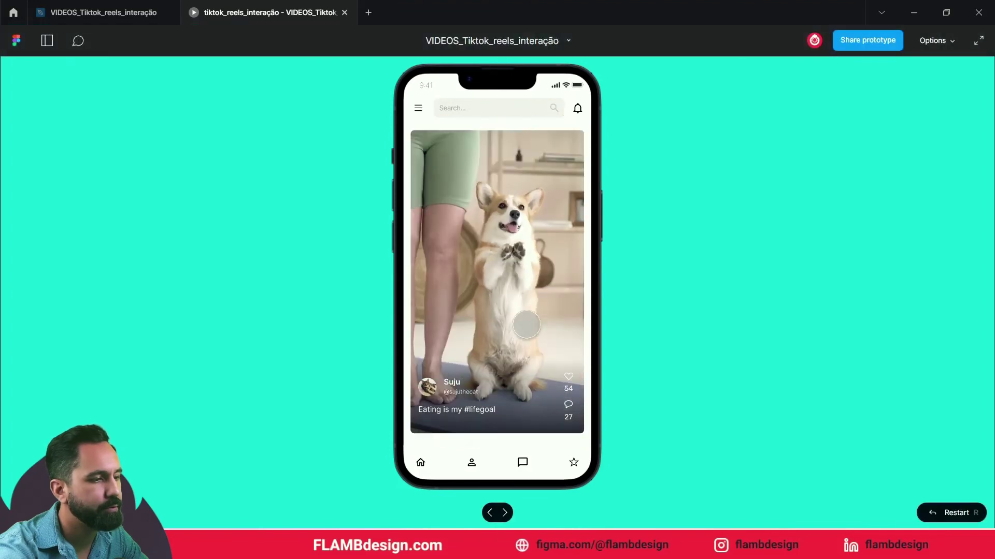
pyautogui.moveTo(519, 208); pyautogui.dragTo(515, 322)
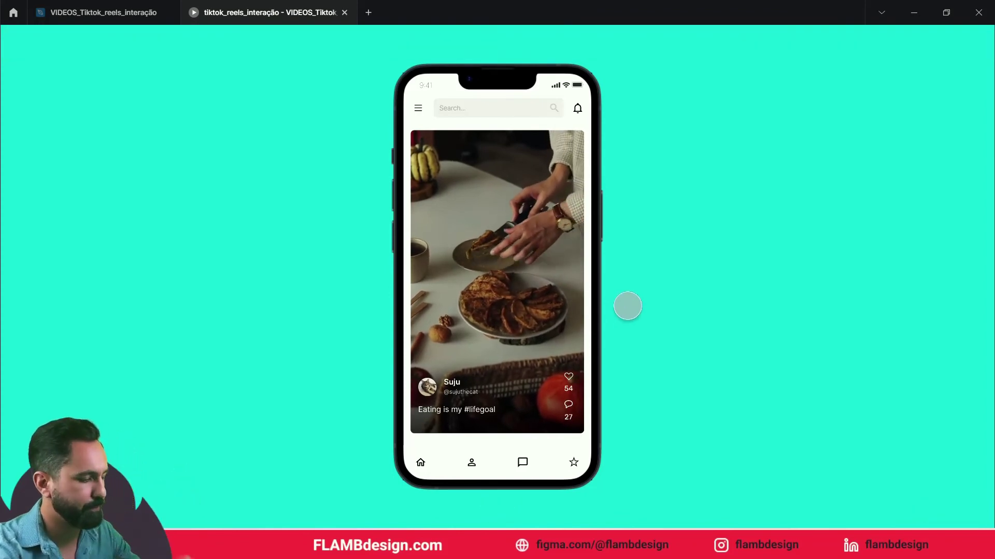
pyautogui.hotkey('ctrl', 'shift', 'Tab')
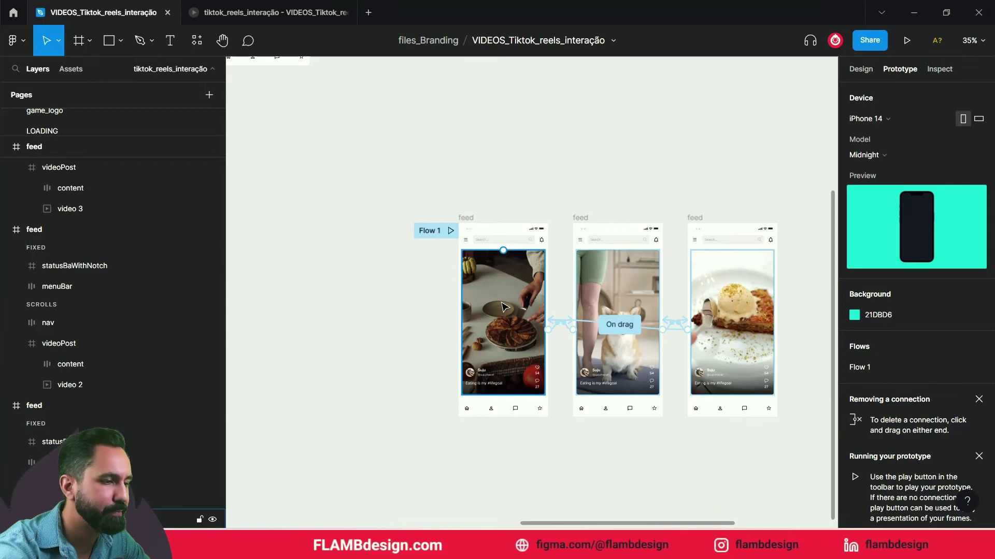
# - Give the first frame's pie video an On tap Play/Pause video interaction
pyautogui.click(503, 307)
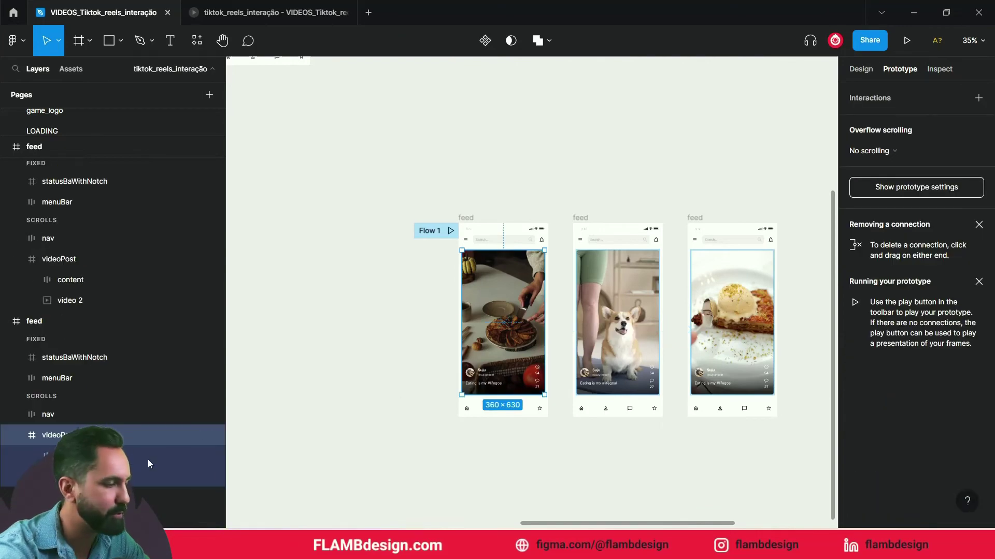
pyautogui.click(145, 477)
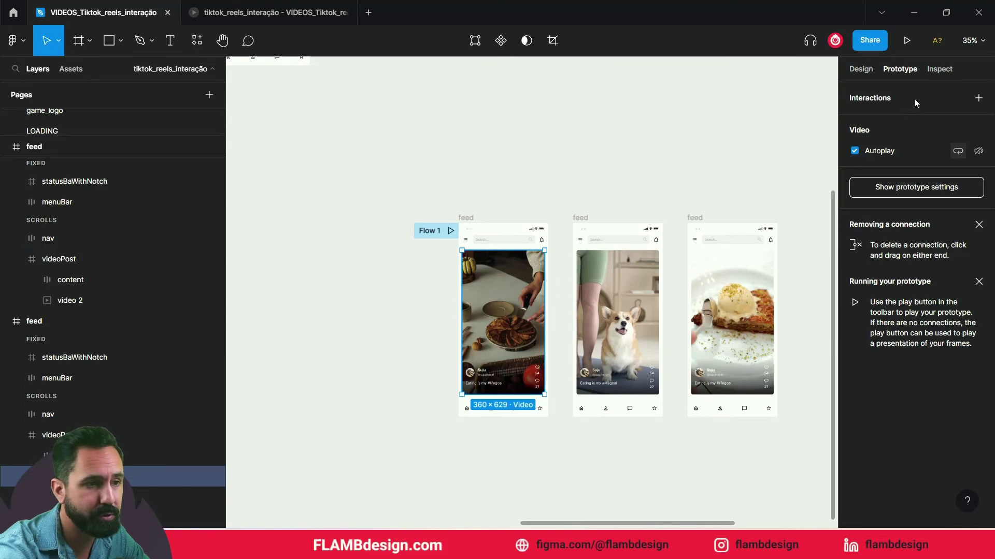
pyautogui.moveTo(503, 321)
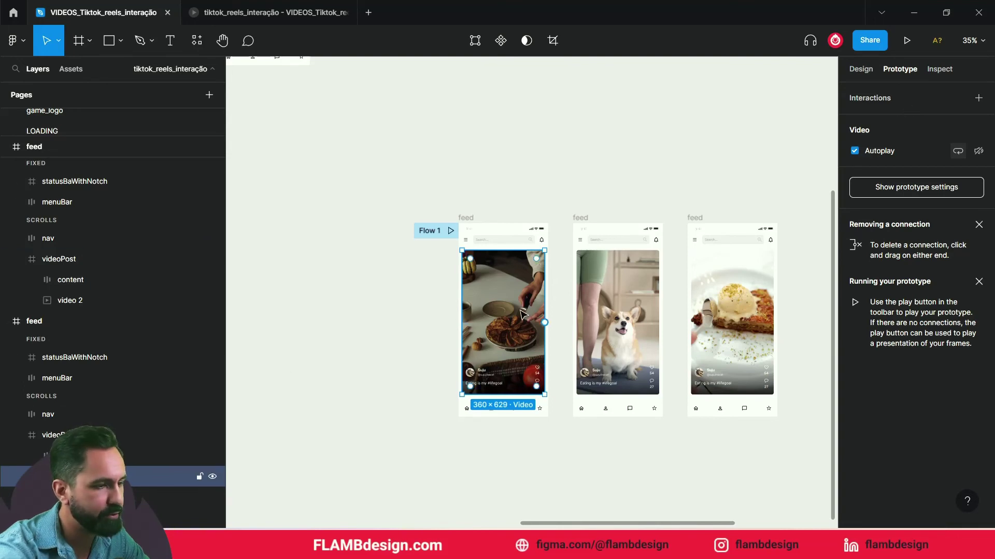
pyautogui.scroll(5, 519, 309)
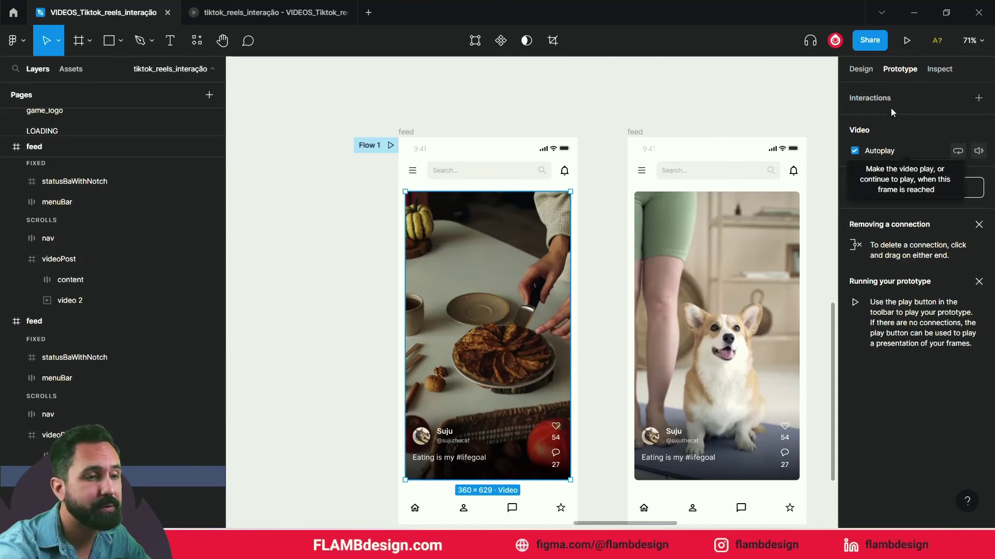
pyautogui.click(979, 98)
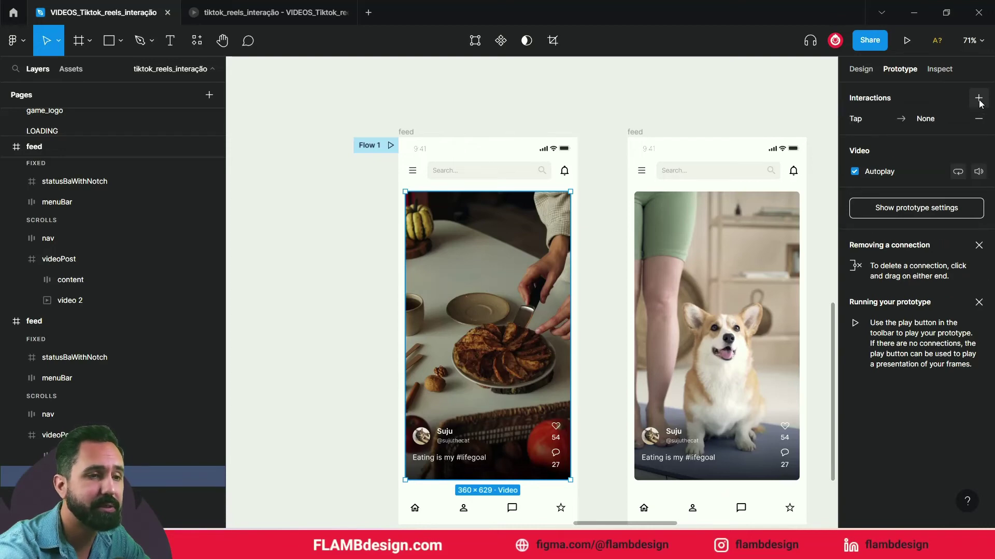
pyautogui.click(919, 120)
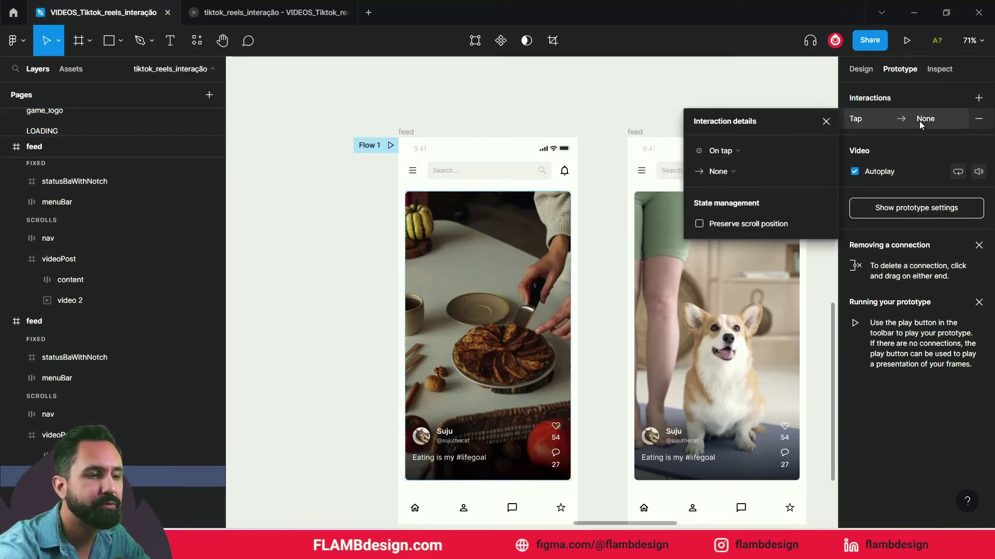
pyautogui.click(738, 175)
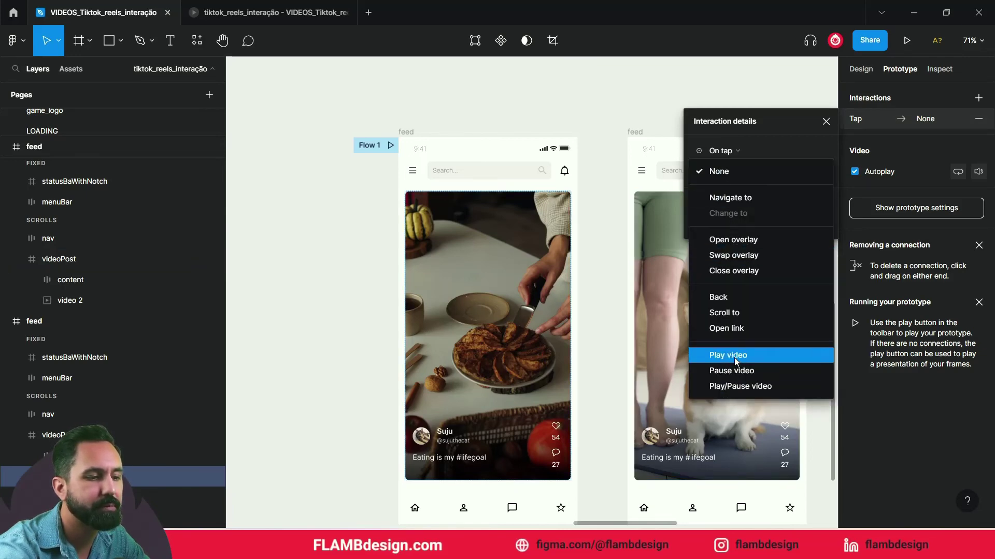
pyautogui.click(737, 390)
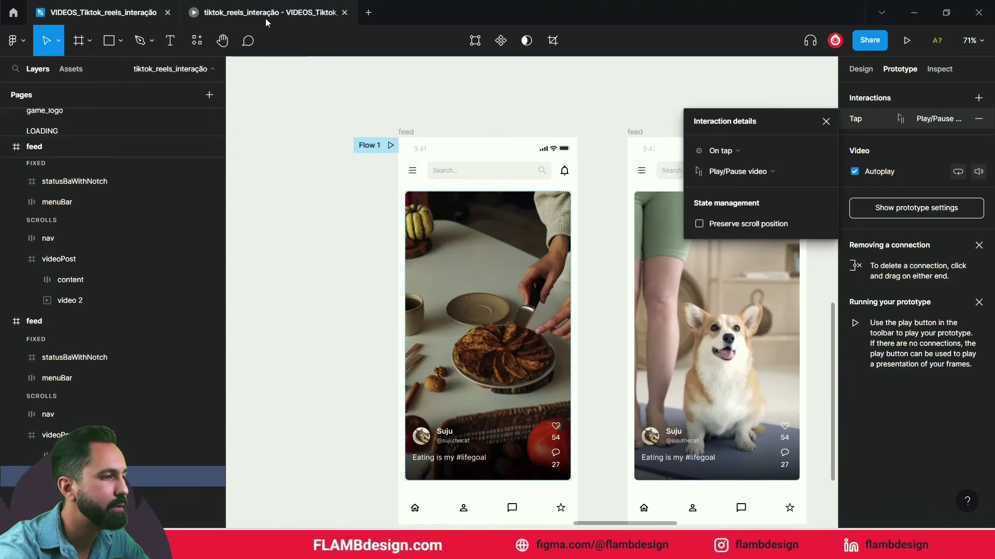
# - Test the tap in the prototype preview, swiping from the food video to the corgi video
pyautogui.click(265, 21)
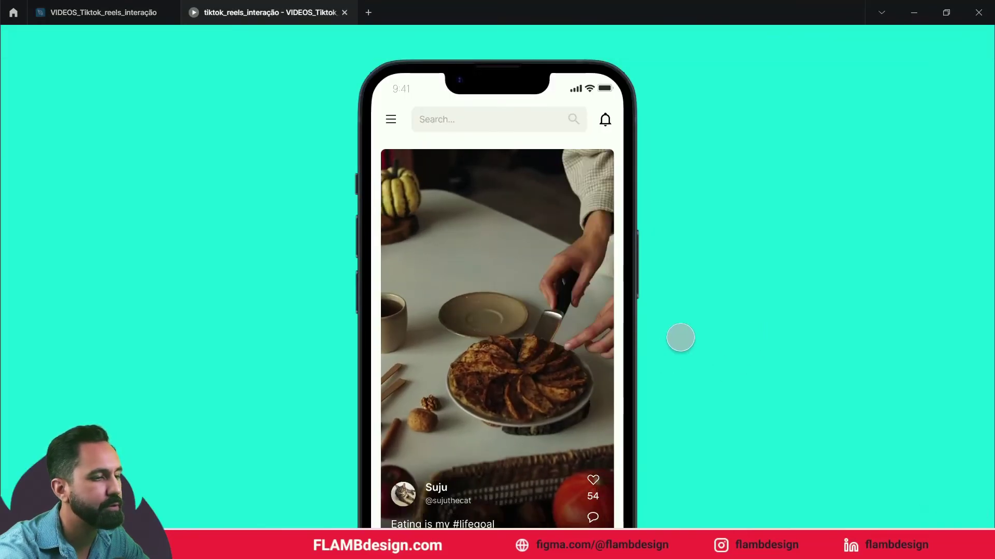
pyautogui.scroll(-5, 680, 337)
pyautogui.scroll(3, 637, 317)
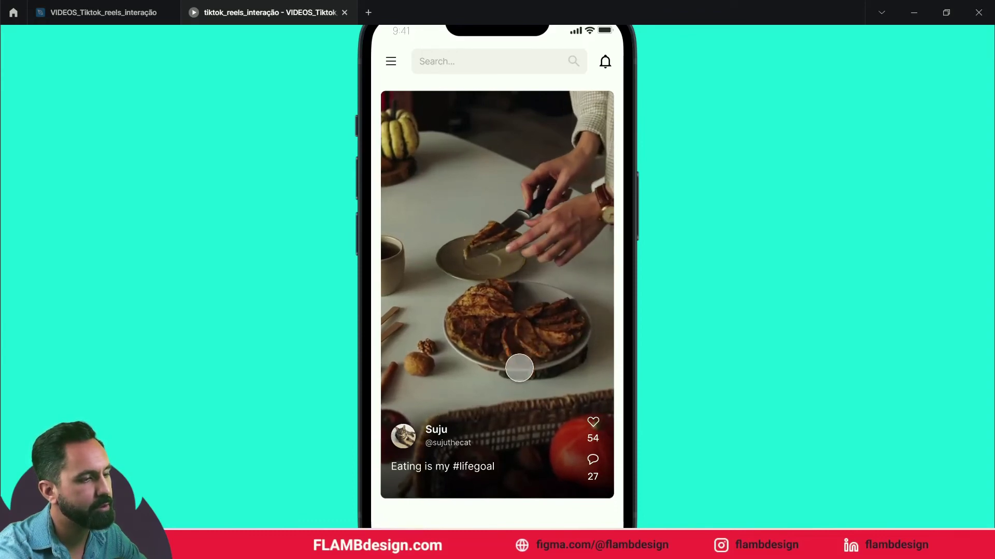
pyautogui.moveTo(517, 377); pyautogui.dragTo(514, 318)
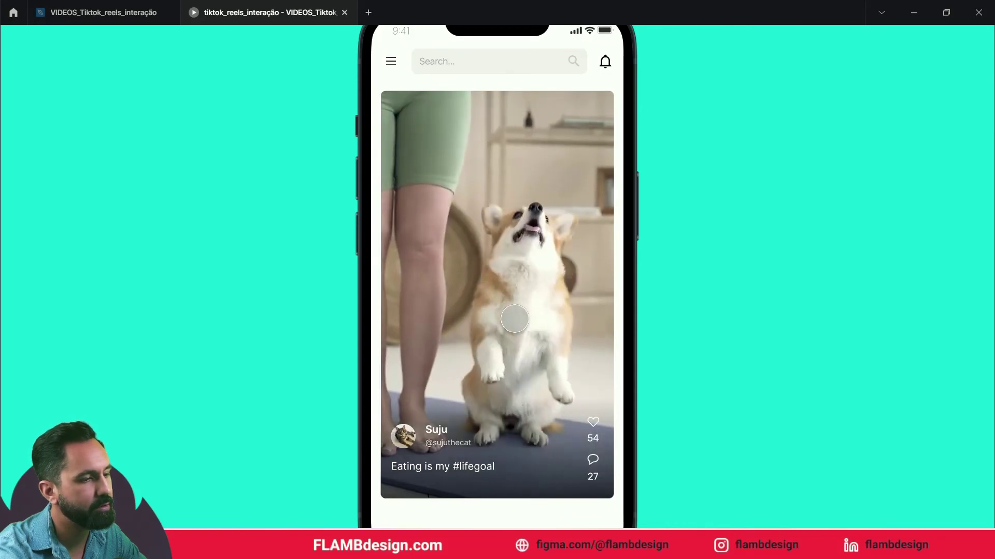
pyautogui.click(101, 12)
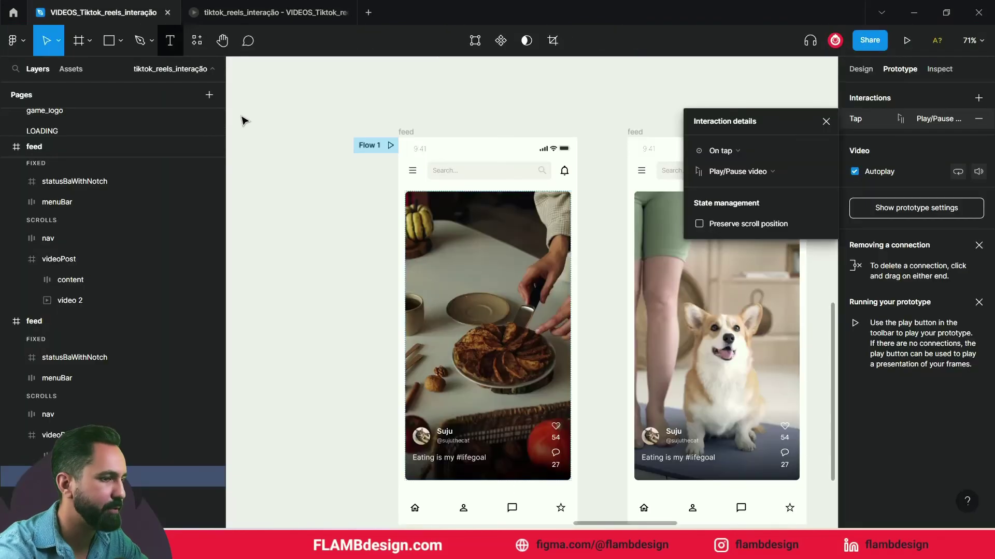
# - Add an On tap Play/Pause video interaction to the corgi video
pyautogui.click(681, 290)
pyautogui.click(684, 290)
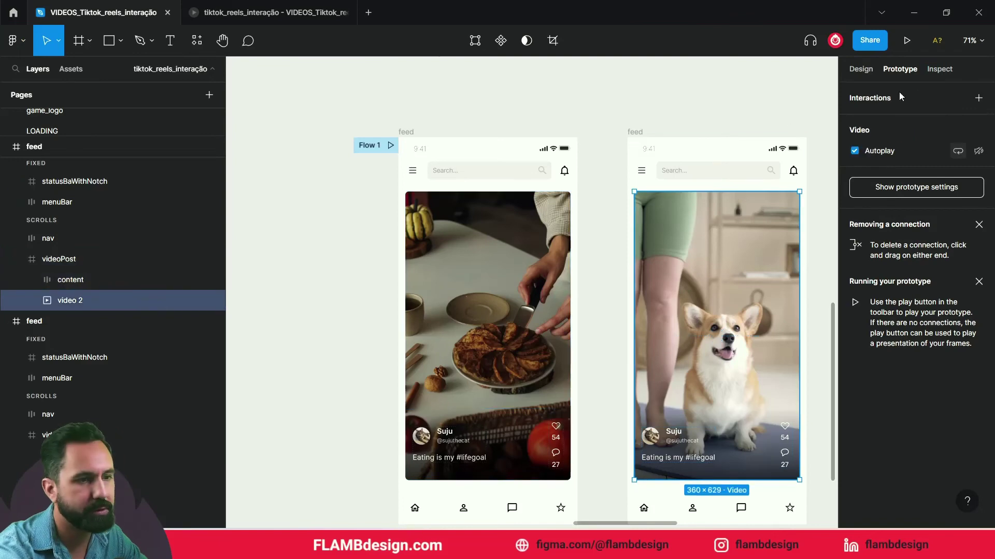
pyautogui.click(922, 119)
pyautogui.click(726, 171)
pyautogui.click(744, 390)
pyautogui.click(601, 207)
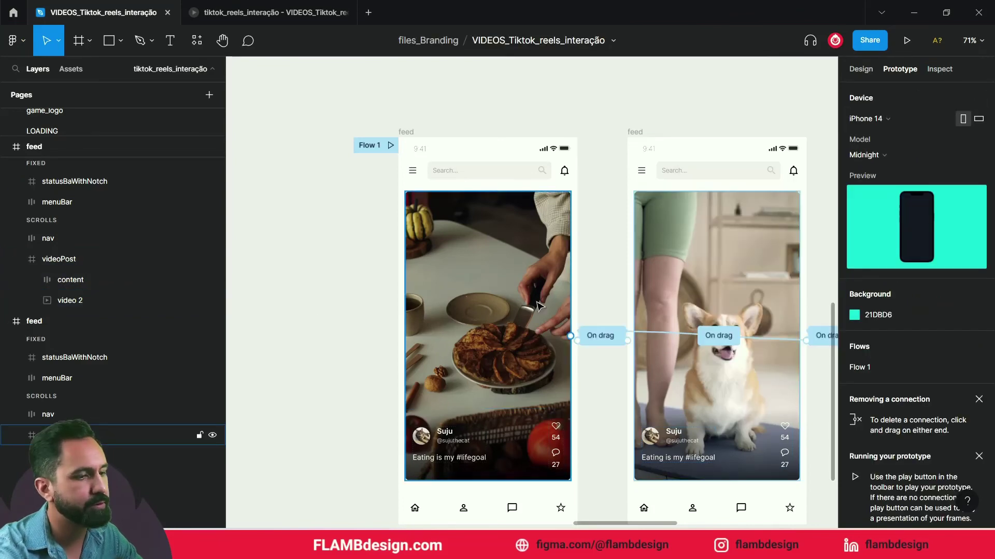
# - Add an On tap Play/Pause video interaction to the dessert video in the third frame
pyautogui.hscroll(3, 551, 134)
pyautogui.click(535, 135)
pyautogui.click(604, 220)
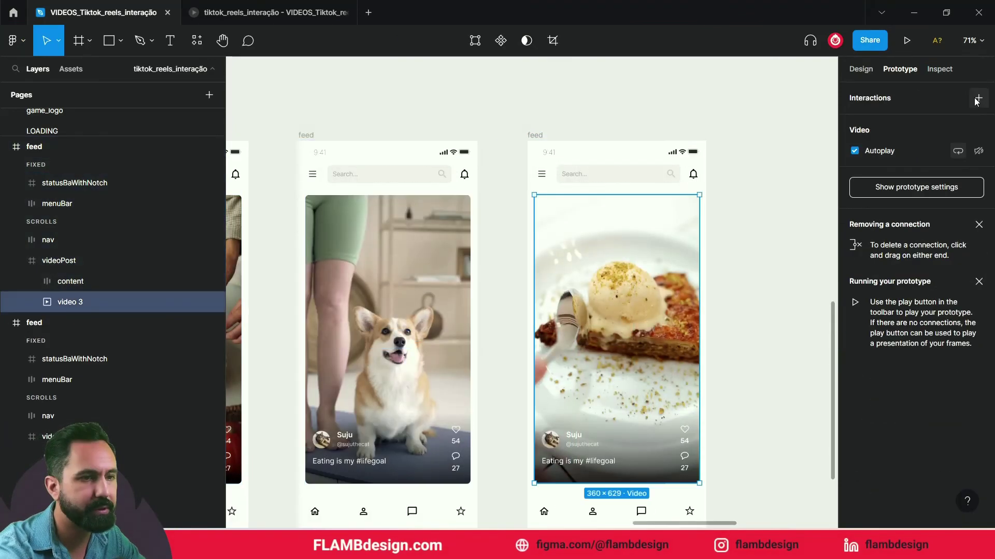
pyautogui.click(976, 101)
pyautogui.click(953, 121)
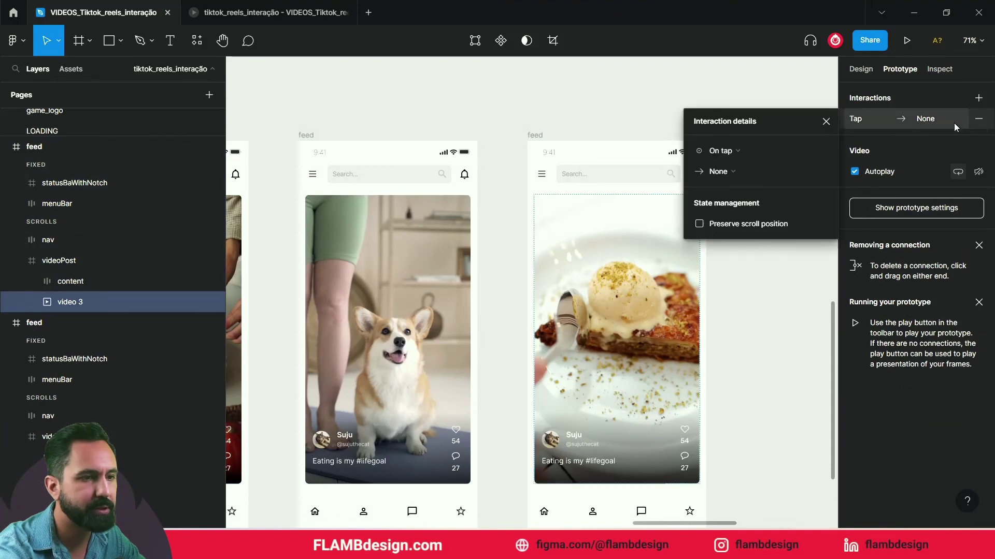
pyautogui.click(728, 171)
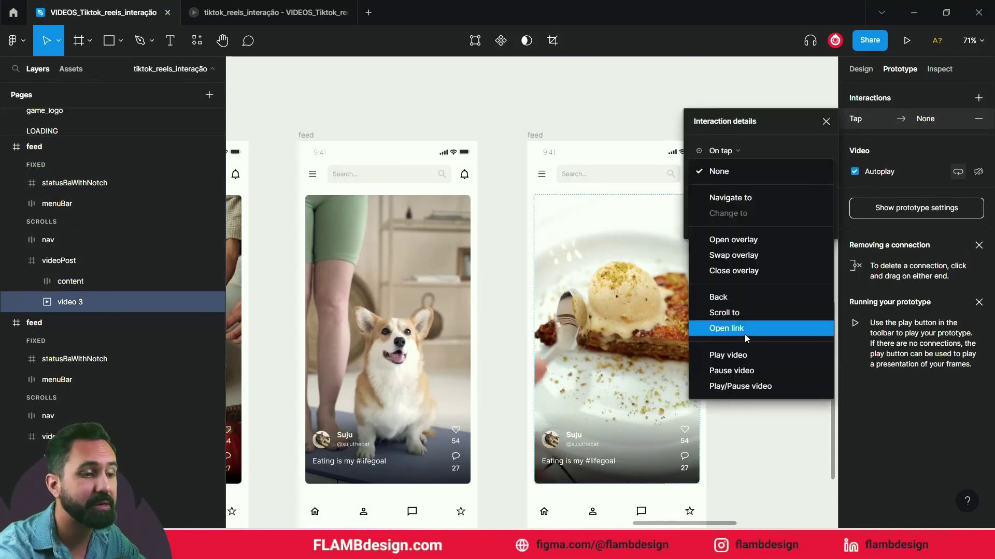
pyautogui.click(756, 387)
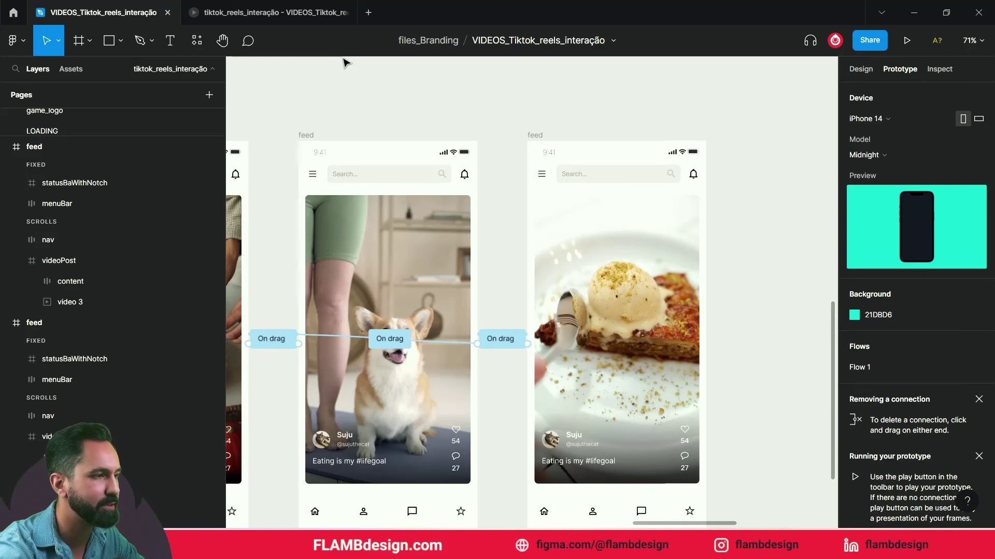
# - Test the taps in the preview and double-check the interaction's Play/Pause action
pyautogui.click(294, 19)
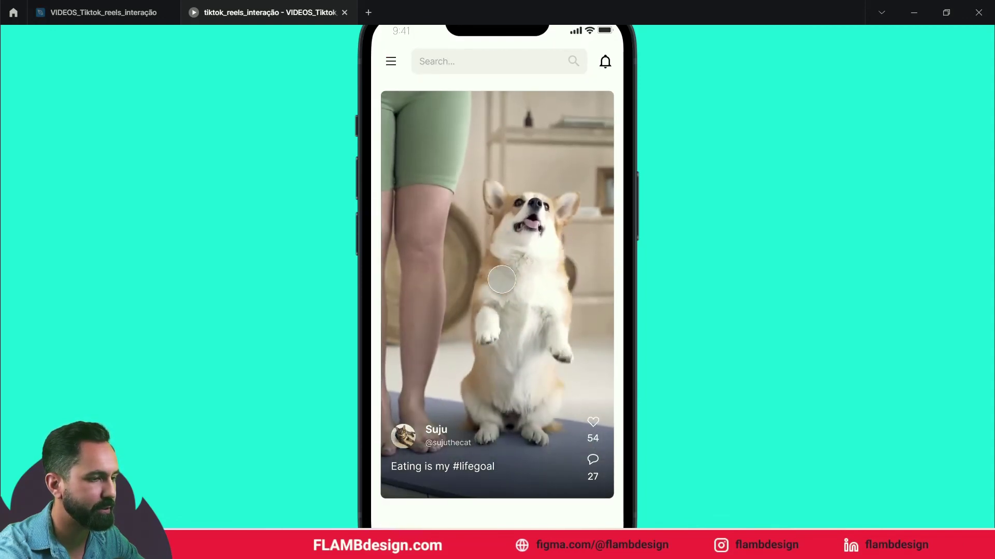
pyautogui.hotkey('ctrl', 'shift', 'Tab')
pyautogui.click(925, 124)
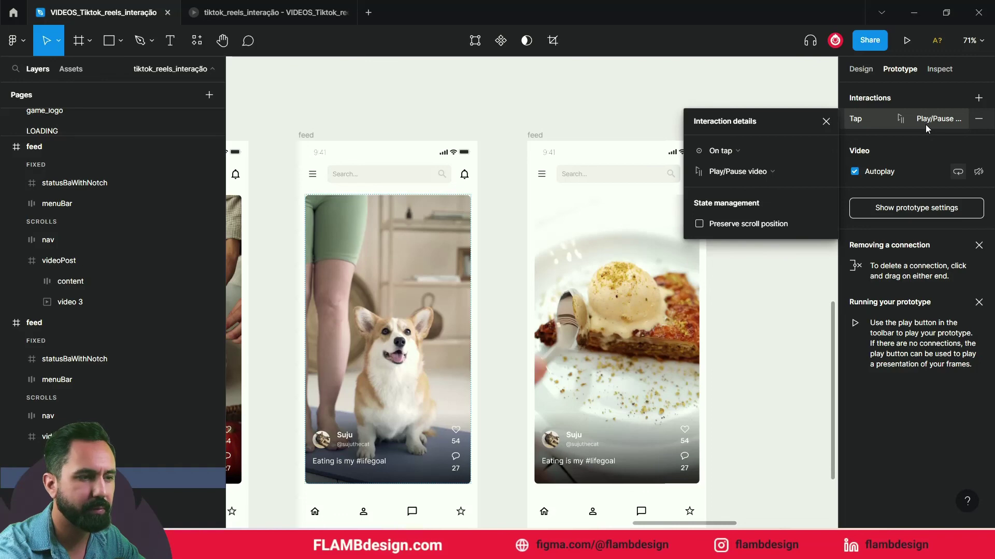
pyautogui.click(769, 170)
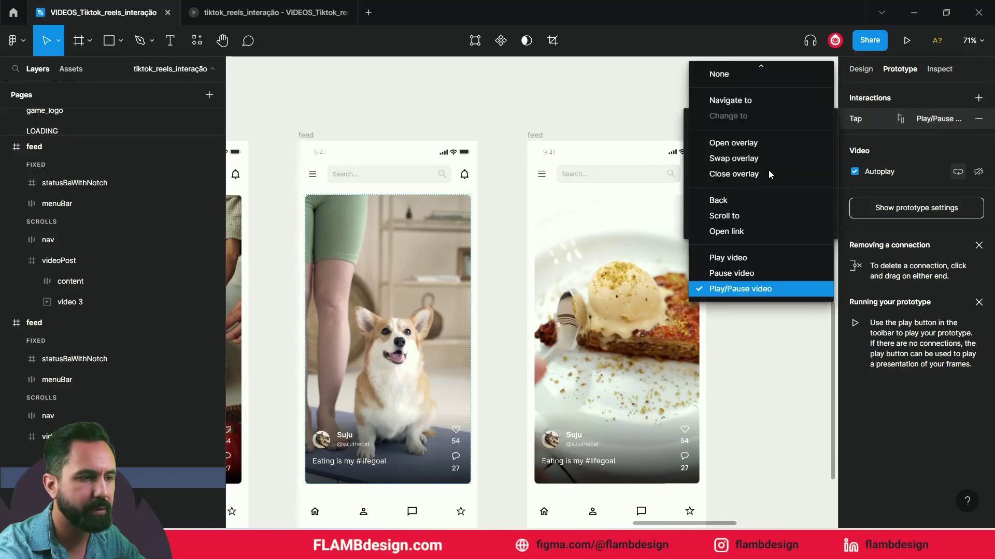
pyautogui.hotkey('ctrl', 'Tab')
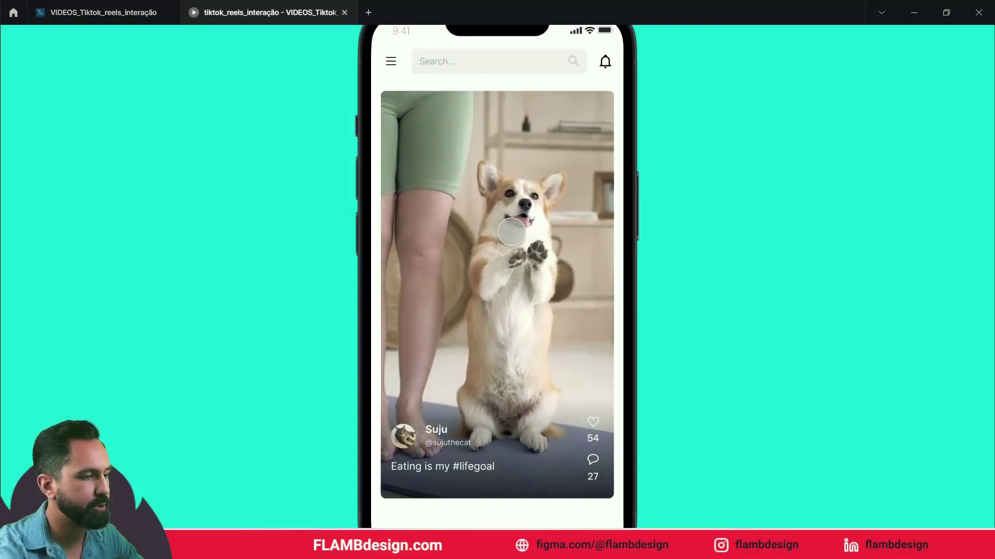
pyautogui.click(344, 12)
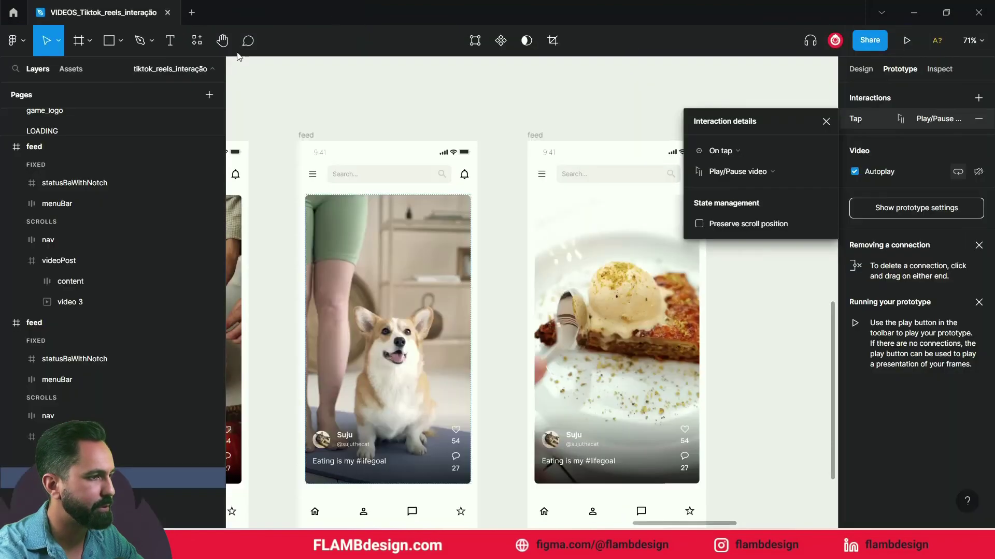
# - Deselect, launch a fresh preview with Ctrl+Alt+Enter, and swipe up to the corgi clip
pyautogui.click(348, 118)
pyautogui.hotkey('ctrl', 'alt', 'Return')
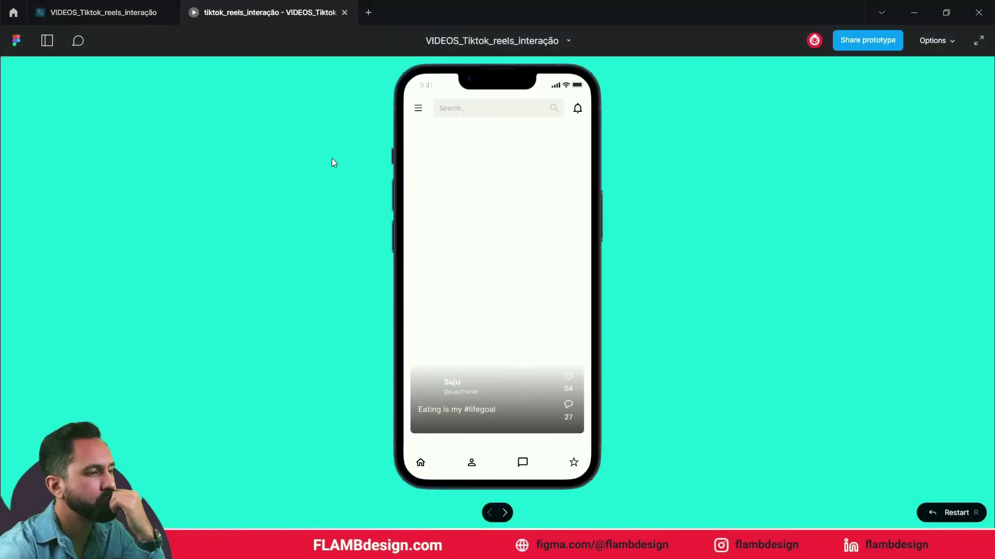
pyautogui.moveTo(523, 288); pyautogui.dragTo(524, 146)
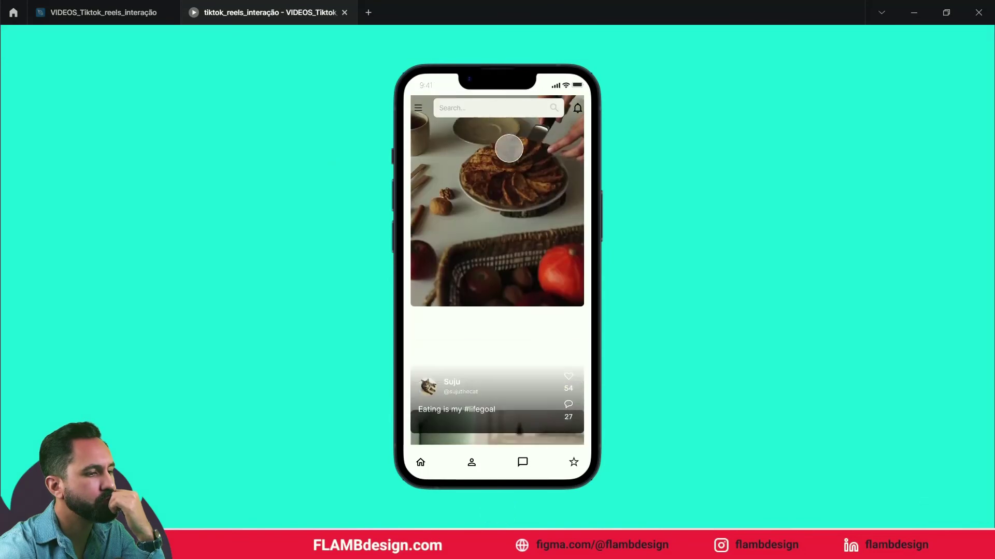
pyautogui.moveTo(506, 266); pyautogui.dragTo(507, 65)
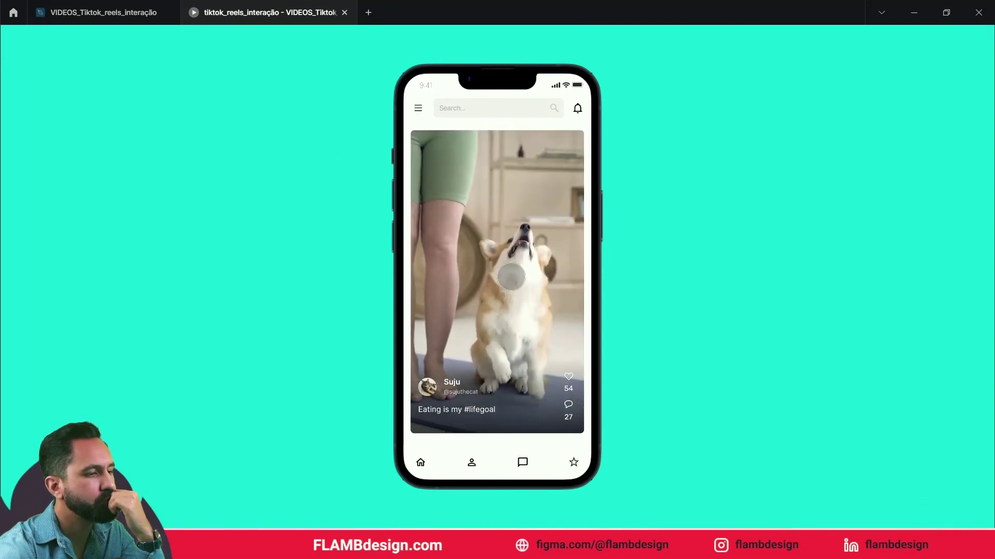